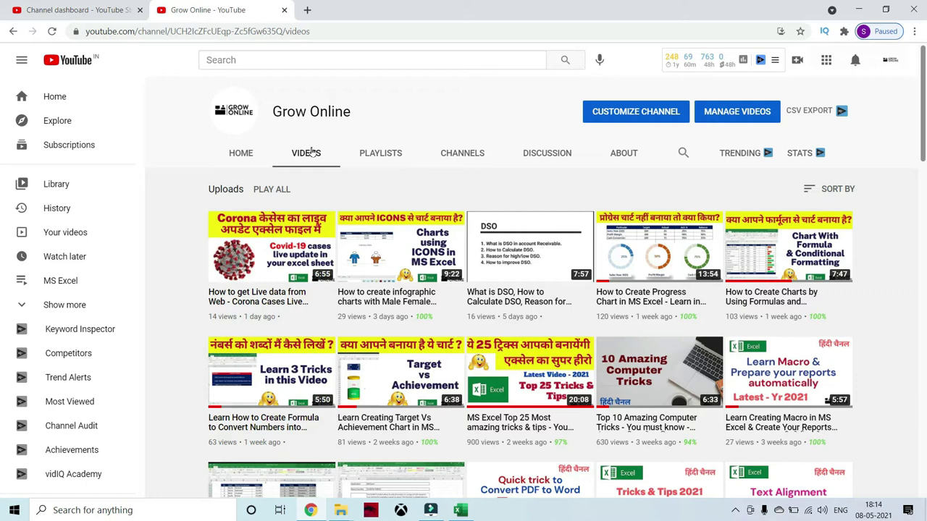
Switch from the YouTube browser to the Slide Chart workbook in Excel
key("alt+Tab")
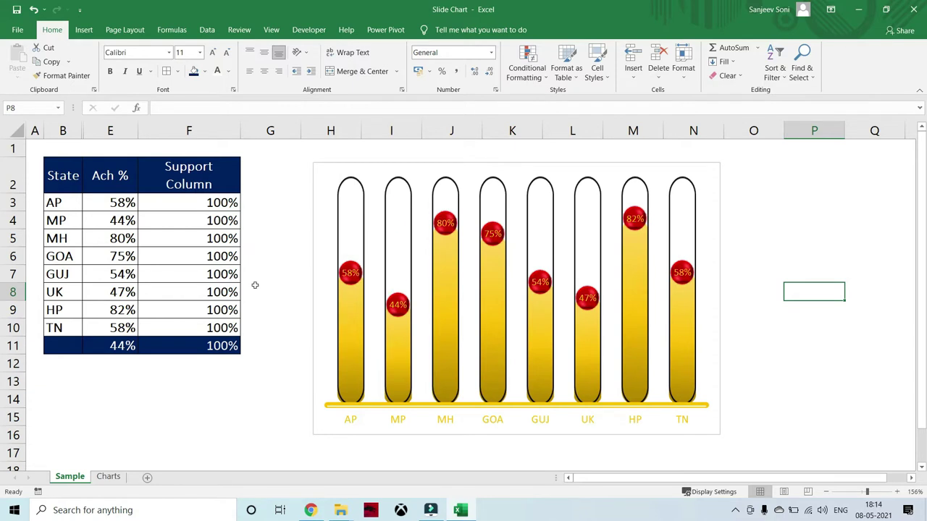
Enter 47% as MH's achievement in E5, then go to the Charts sheet
left_click(109, 240)
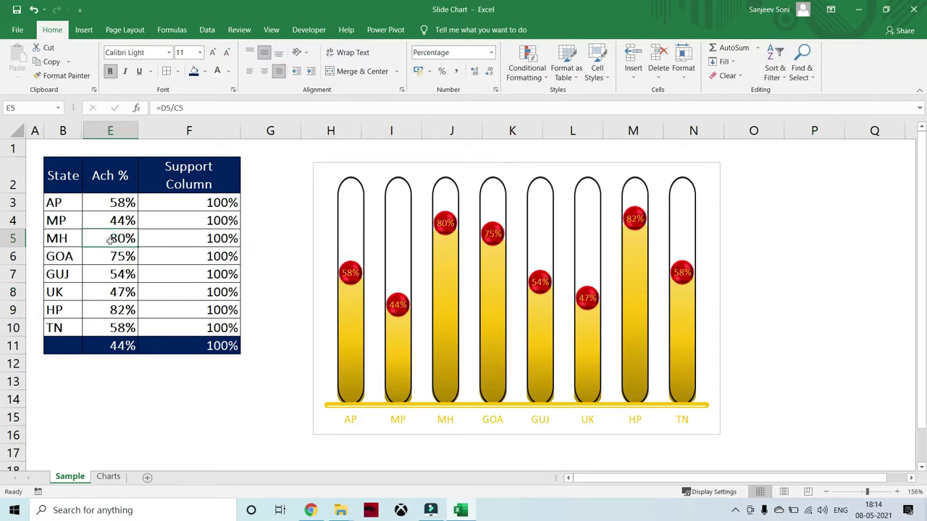
type("47%")
key("Return")
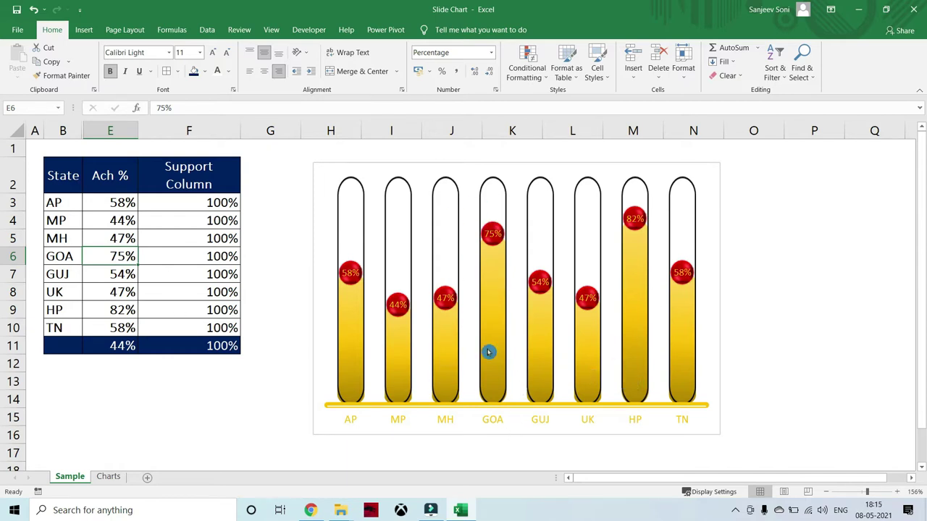
left_click(112, 478)
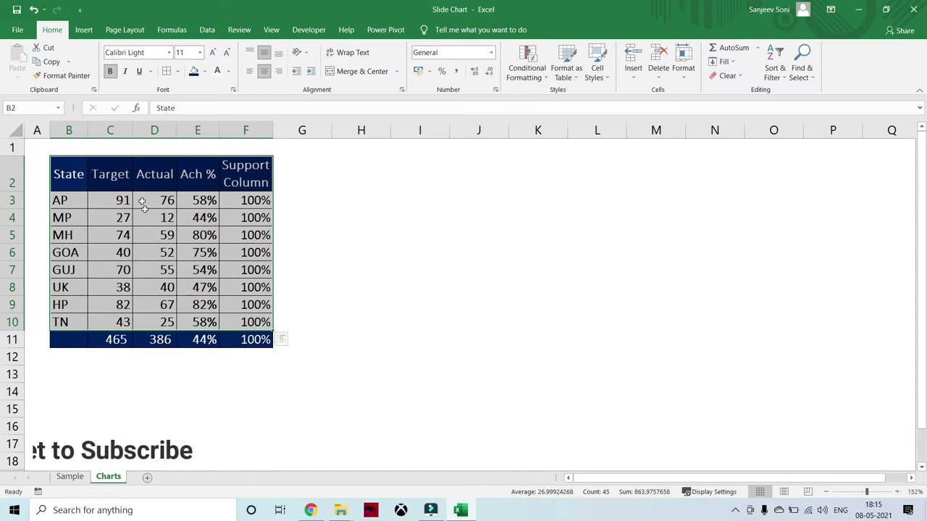
Hide columns C:D (Target and Actual) and select the data range B2:F10
left_click_drag(113, 130, 149, 127)
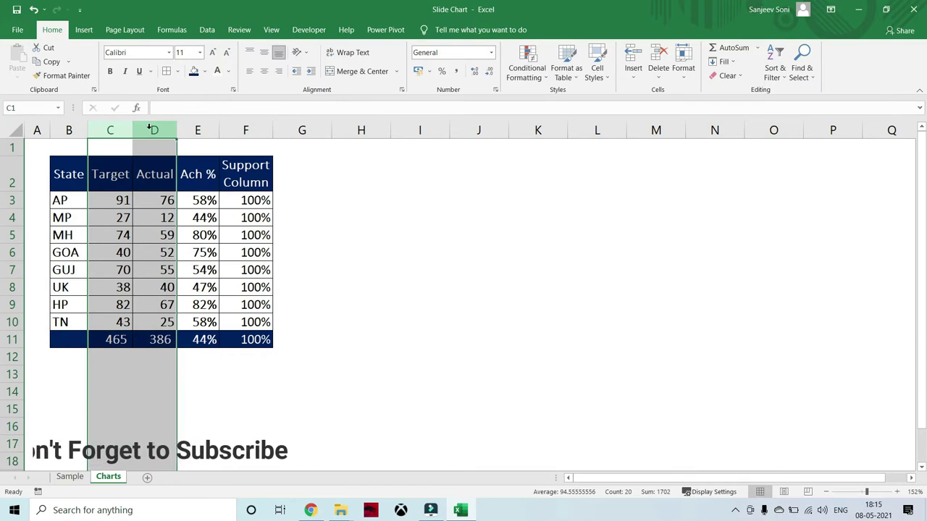
key("ctrl+0")
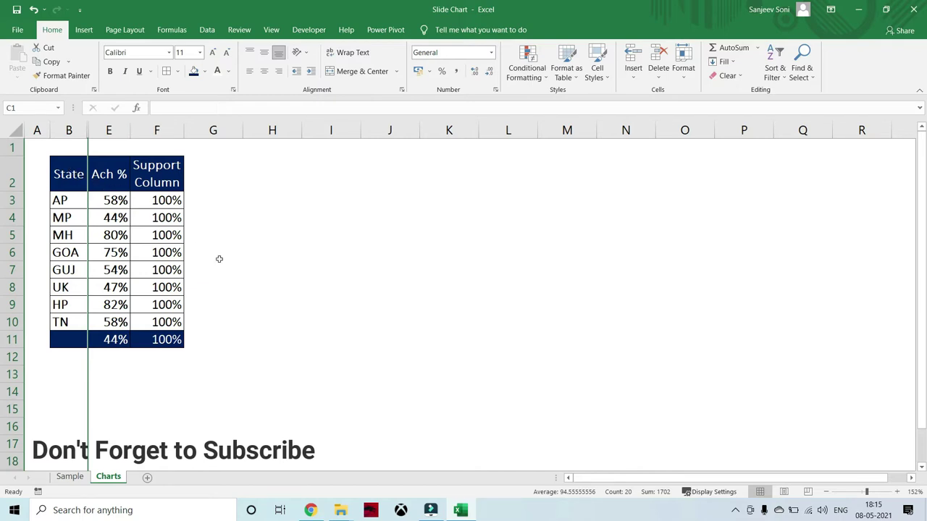
left_click_drag(80, 185, 152, 321)
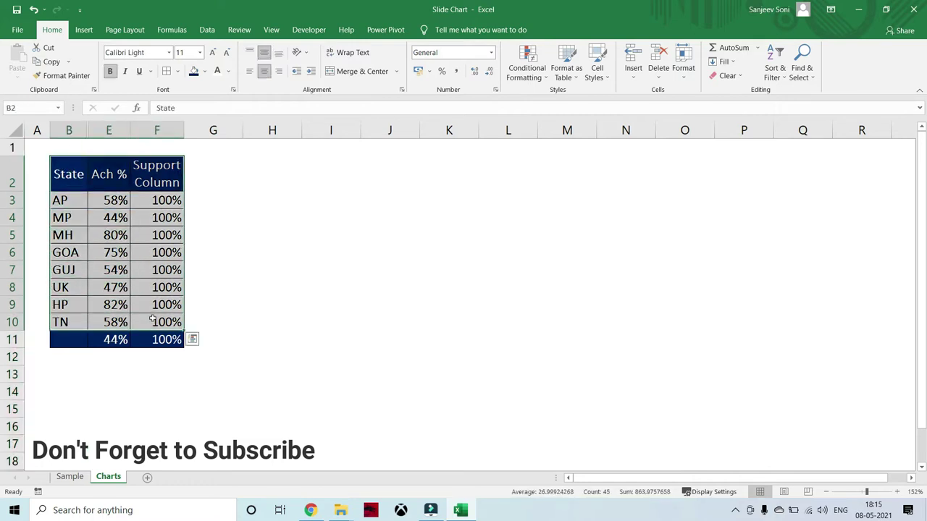
Insert a clustered column chart of Ach % and Support Column by state
left_click(93, 34)
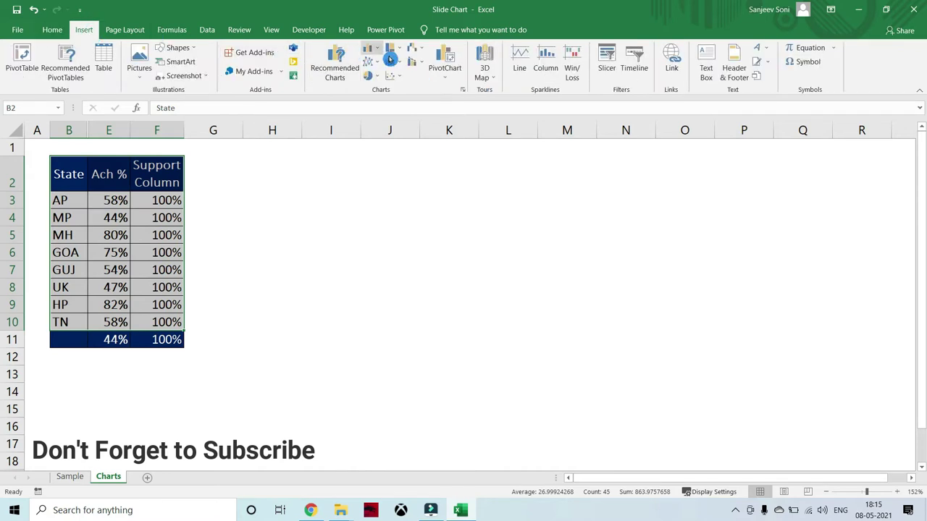
left_click(369, 49)
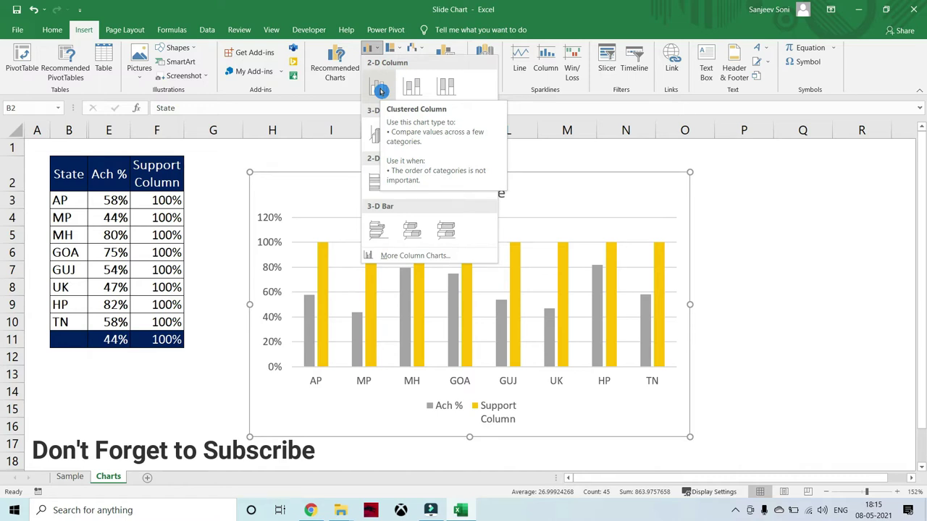
left_click(380, 90)
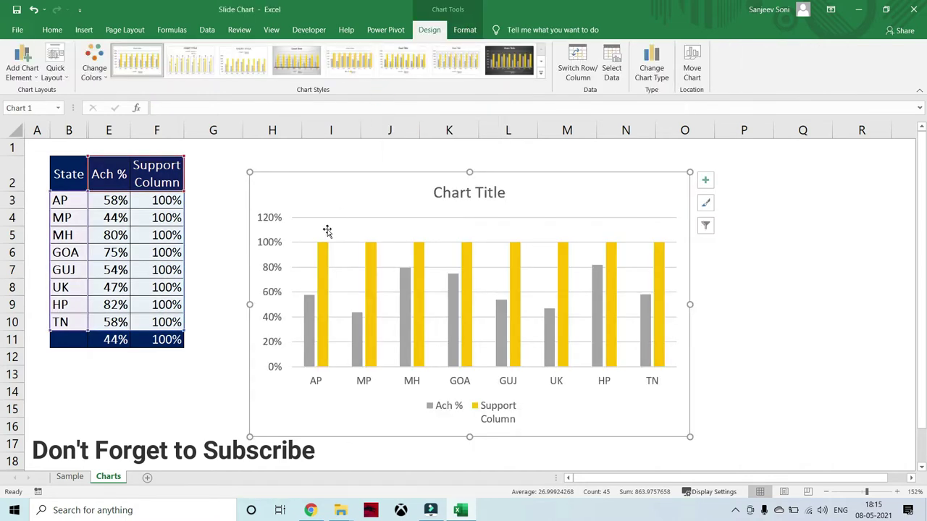
left_click(375, 301)
Remove the gridlines and the chart title from the new chart
left_click(713, 185)
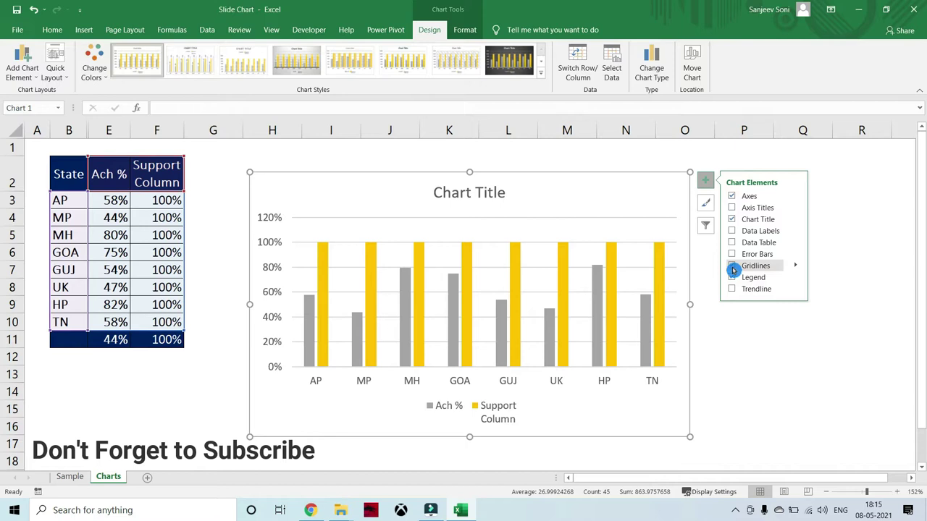
left_click(732, 267)
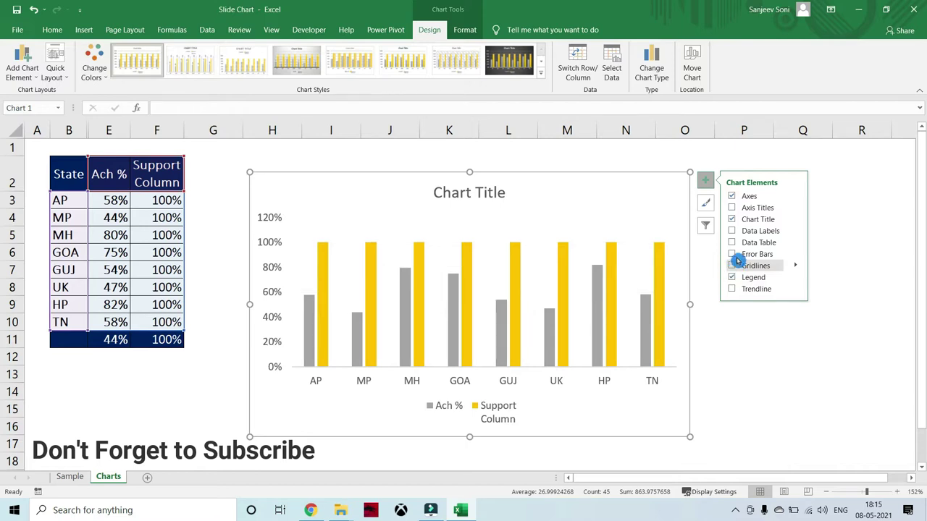
left_click(732, 220)
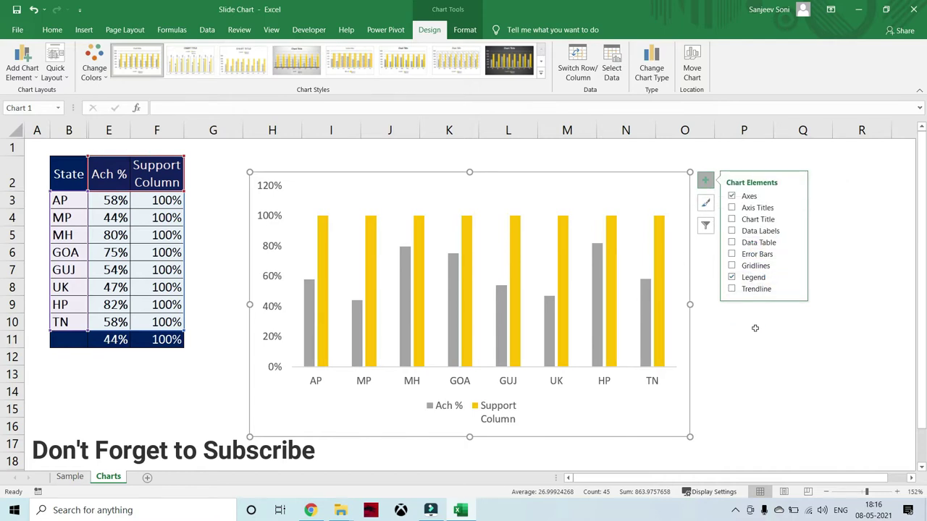
left_click(717, 381)
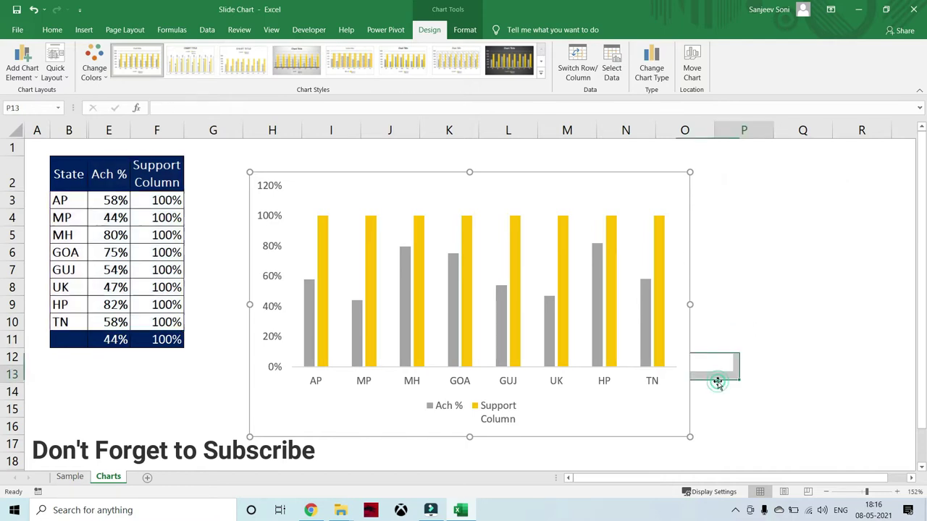
Delete the legend and shrink the chart to 6.55 × 10.03 cm beside the table
left_click(497, 413)
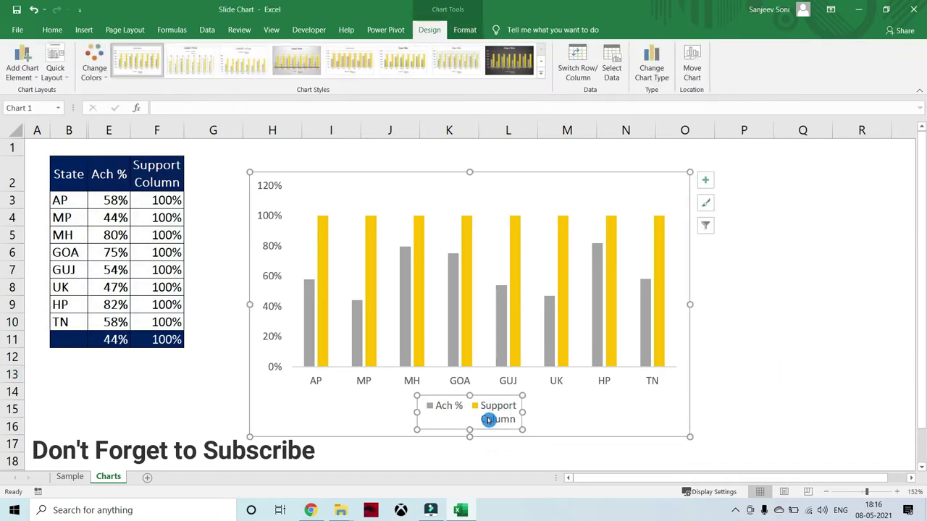
key("Delete")
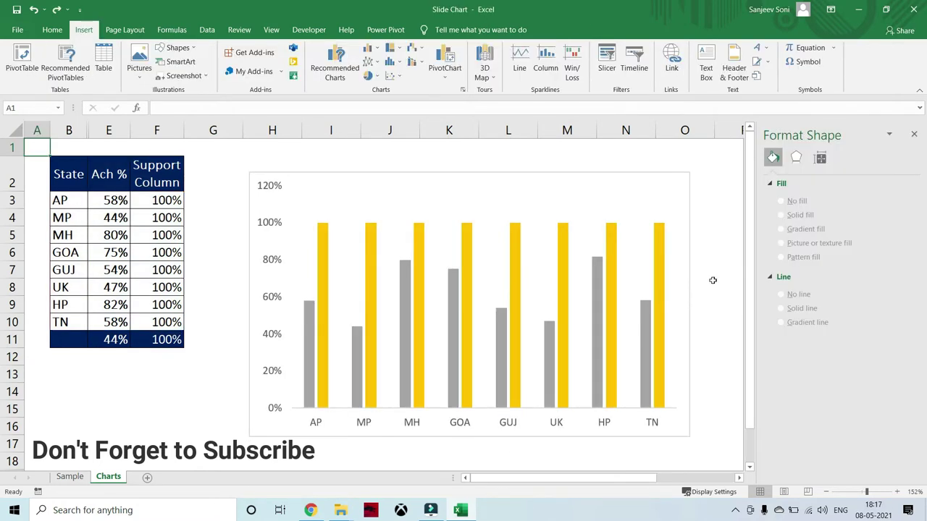
left_click(672, 253)
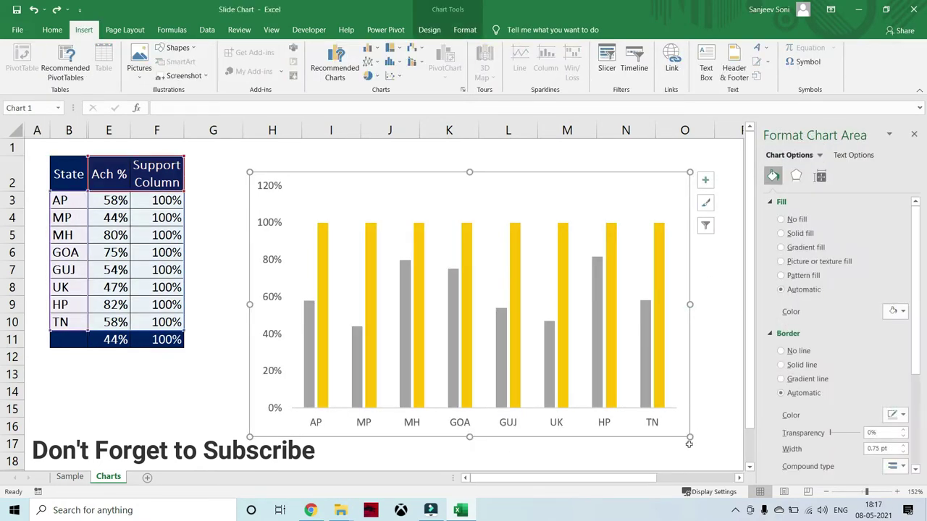
left_click_drag(689, 438, 596, 399)
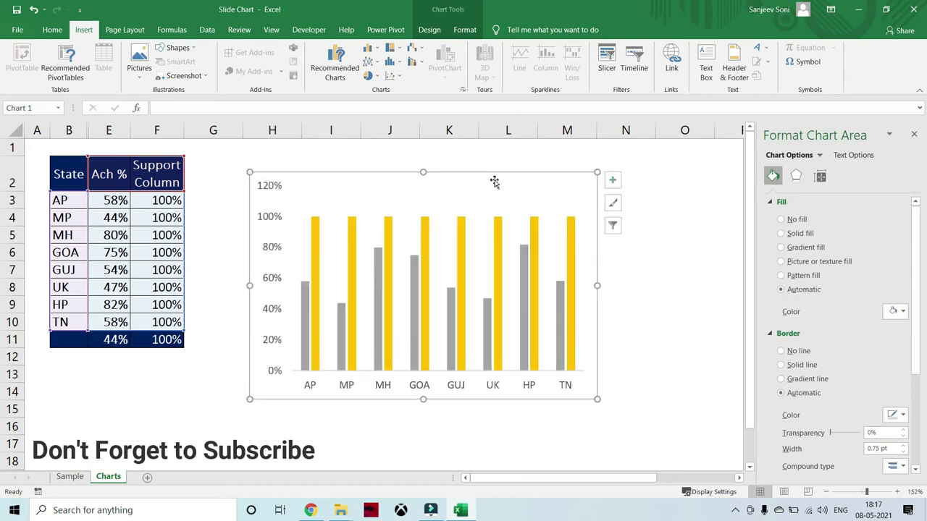
left_click_drag(489, 179, 452, 163)
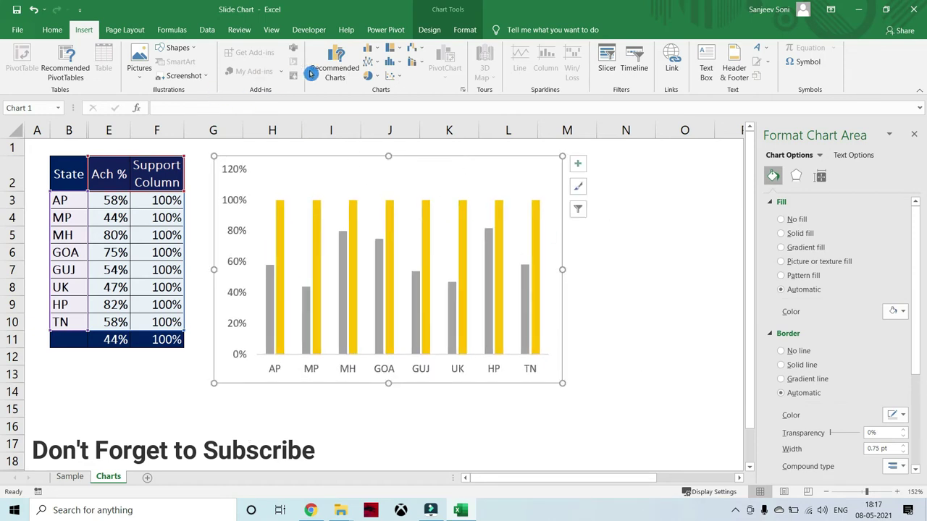
left_click(467, 32)
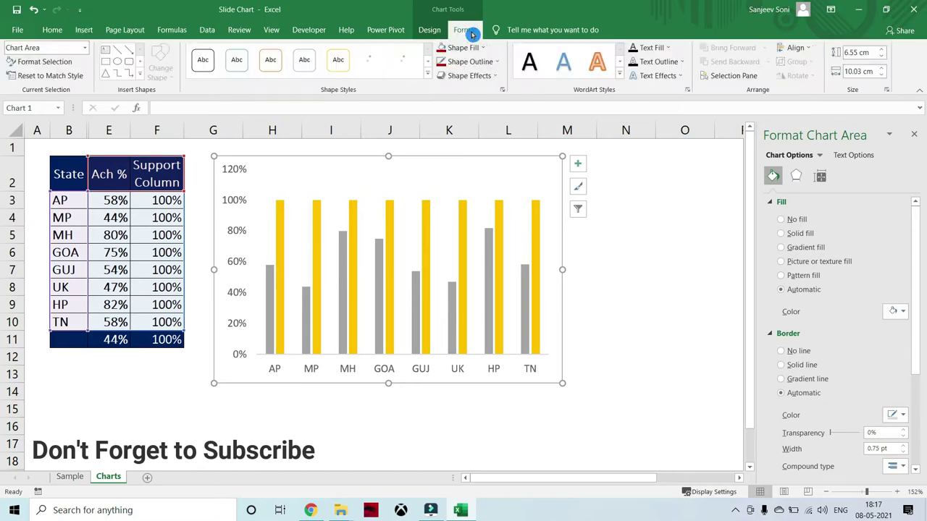
left_click(142, 77)
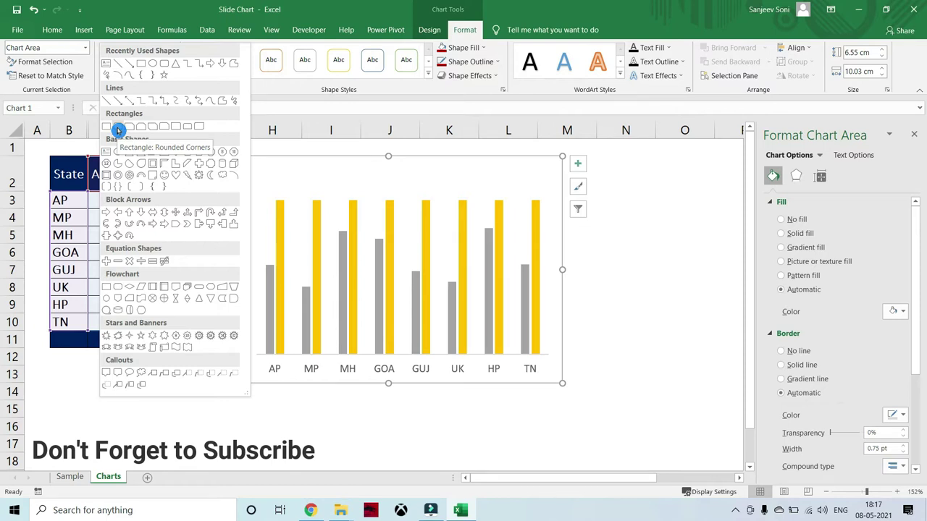
Draw a 4.82 cm tall, 0.6 cm wide rounded rectangle with fully rounded ends
left_click(118, 130)
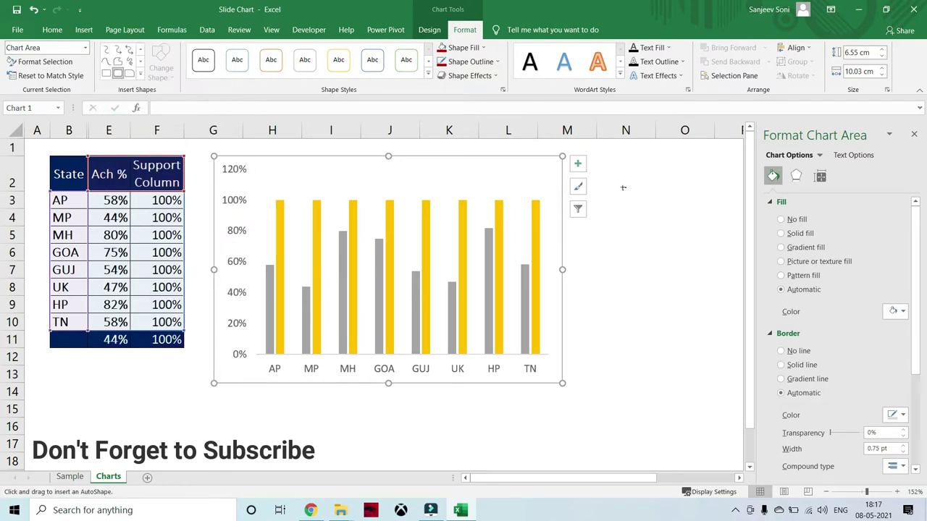
left_click_drag(623, 188, 639, 362)
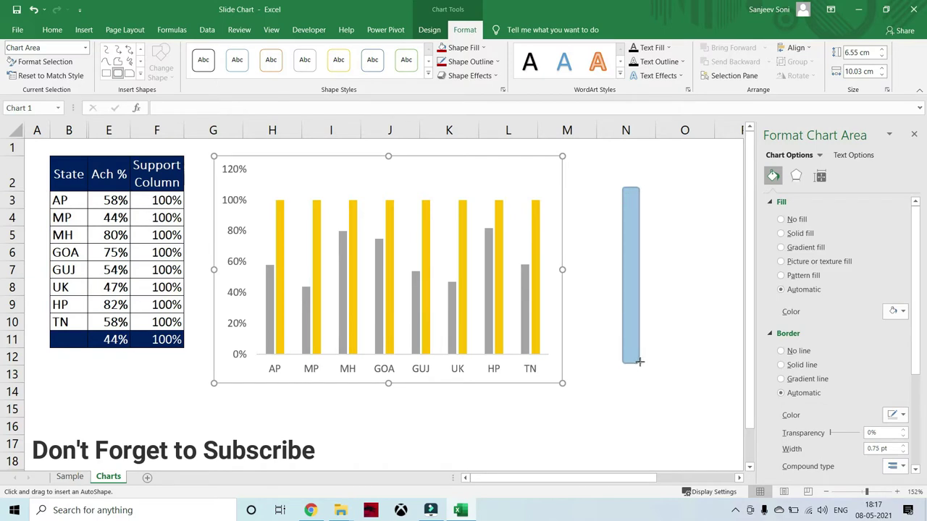
left_click_drag(639, 362, 642, 355)
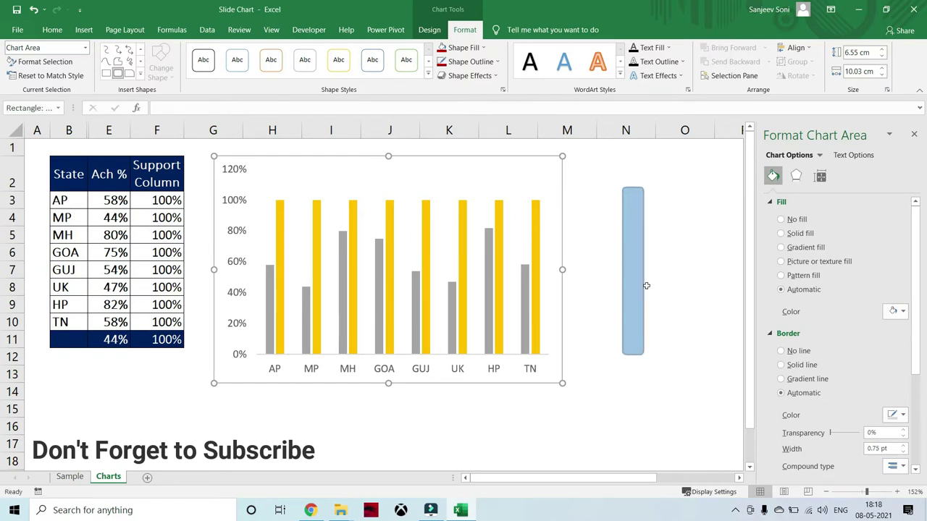
left_click_drag(626, 190, 633, 196)
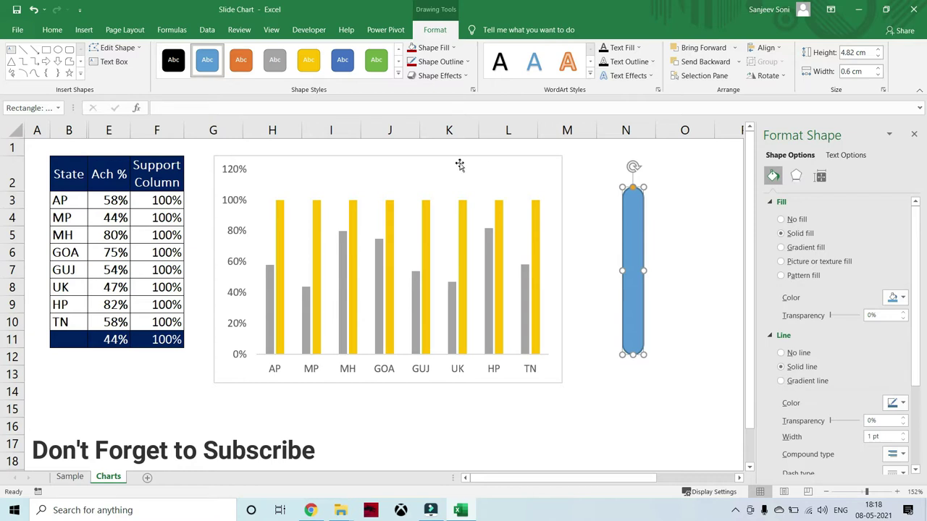
Give the capsule an orange outline and an orange-yellow fill
left_click(468, 64)
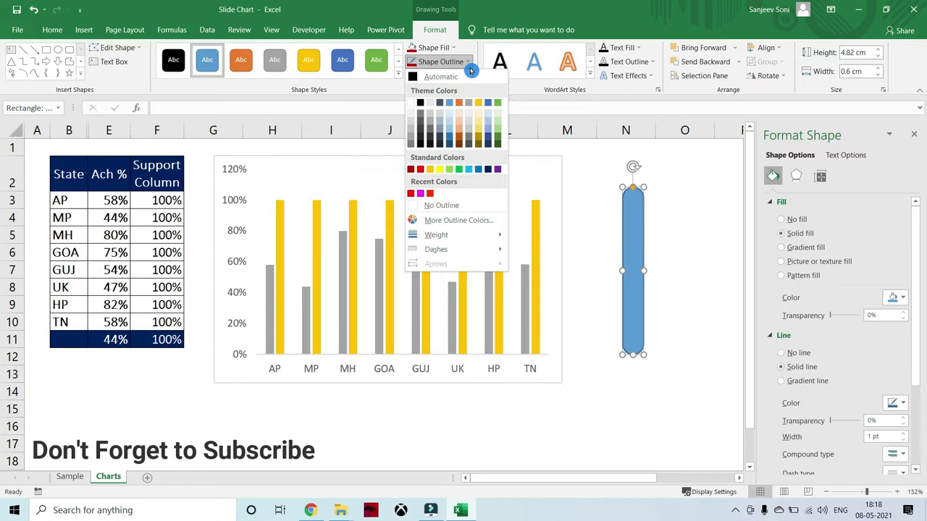
left_click(430, 171)
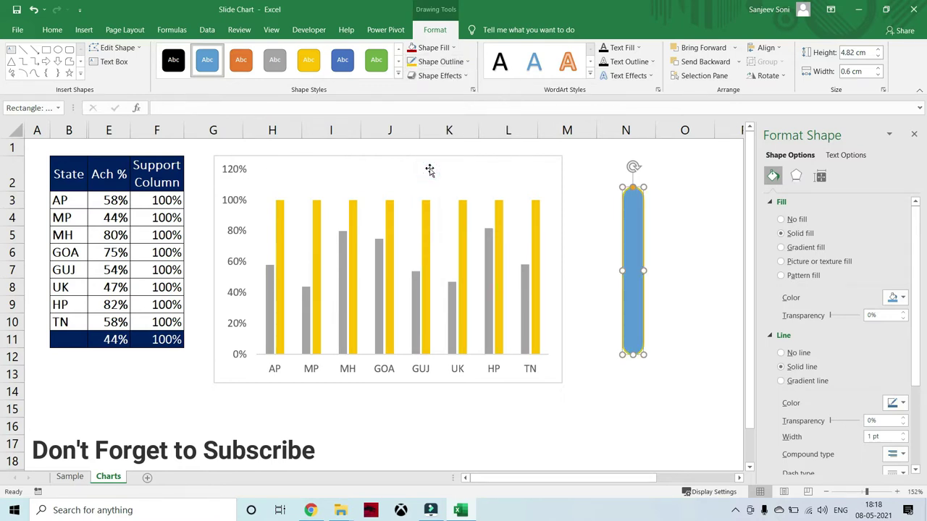
left_click(455, 51)
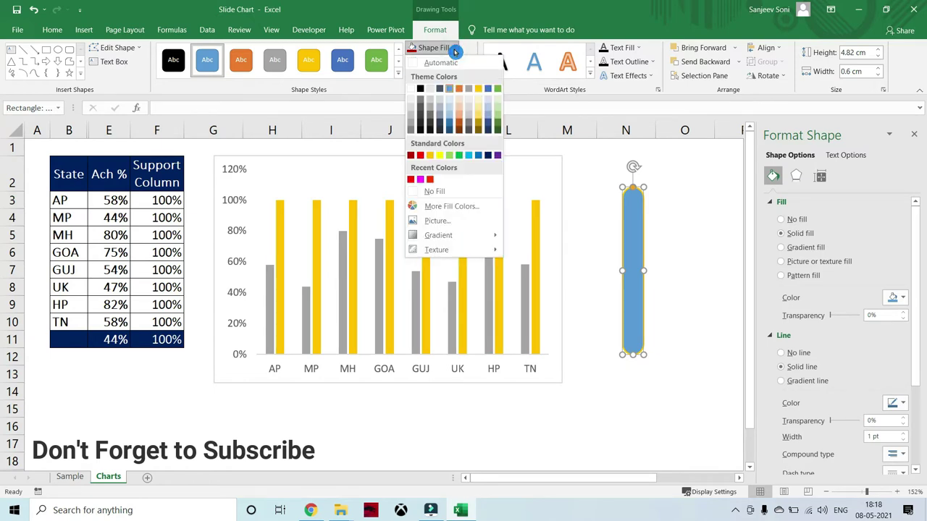
left_click(429, 156)
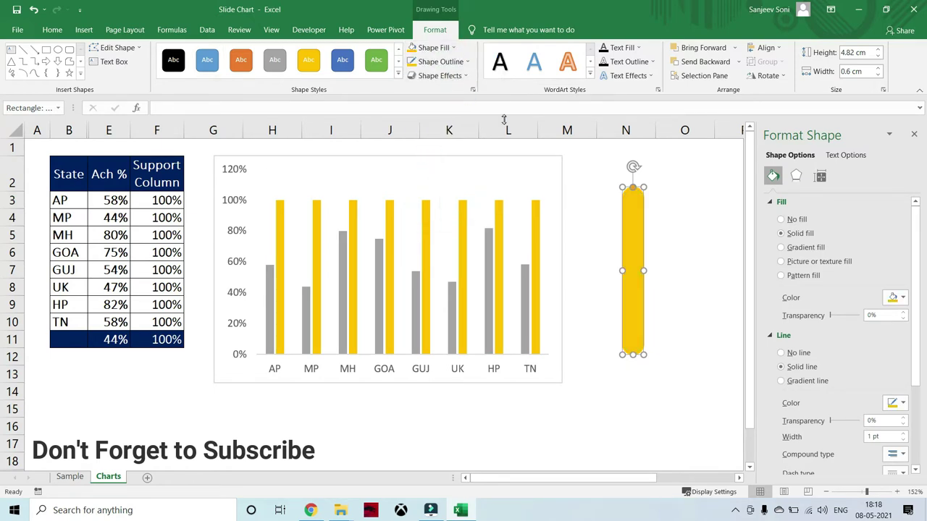
Change the fill to a gold linear gradient at 270°, darker toward the bottom
left_click(780, 252)
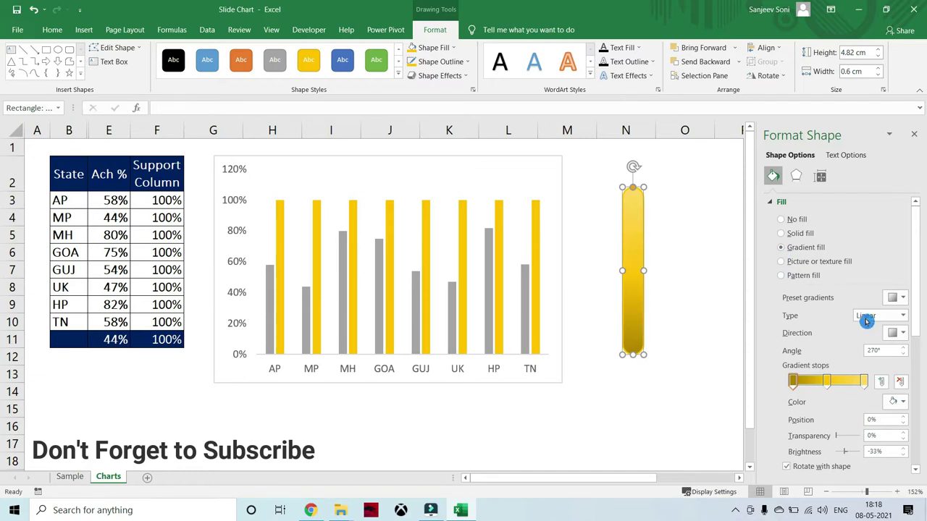
left_click(903, 302)
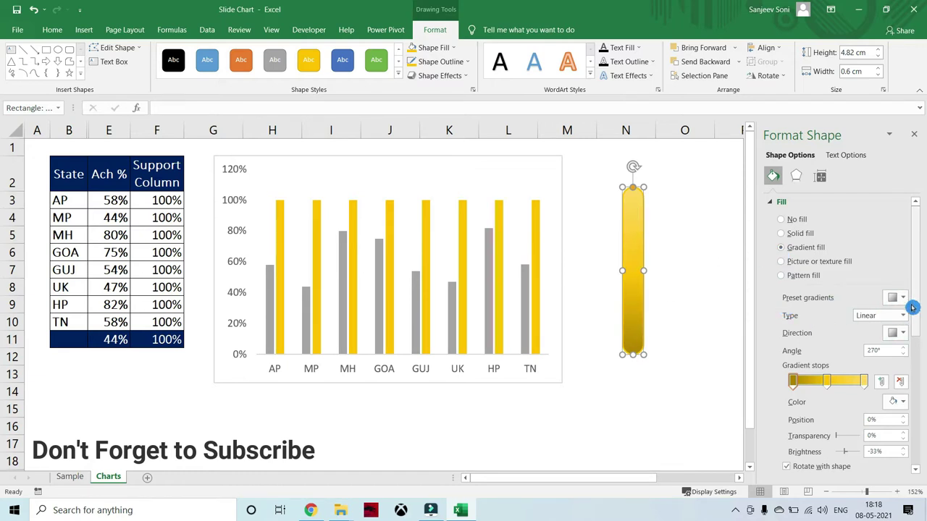
left_click(903, 301)
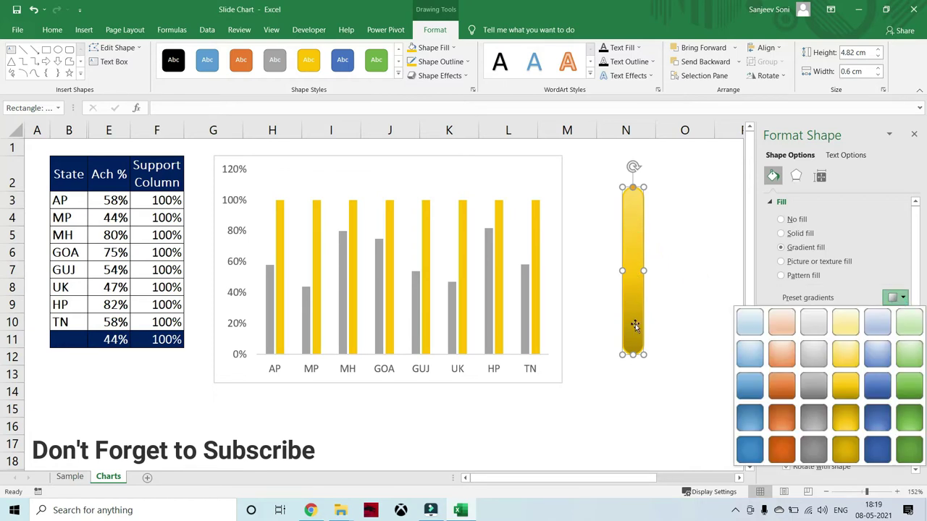
left_click(902, 300)
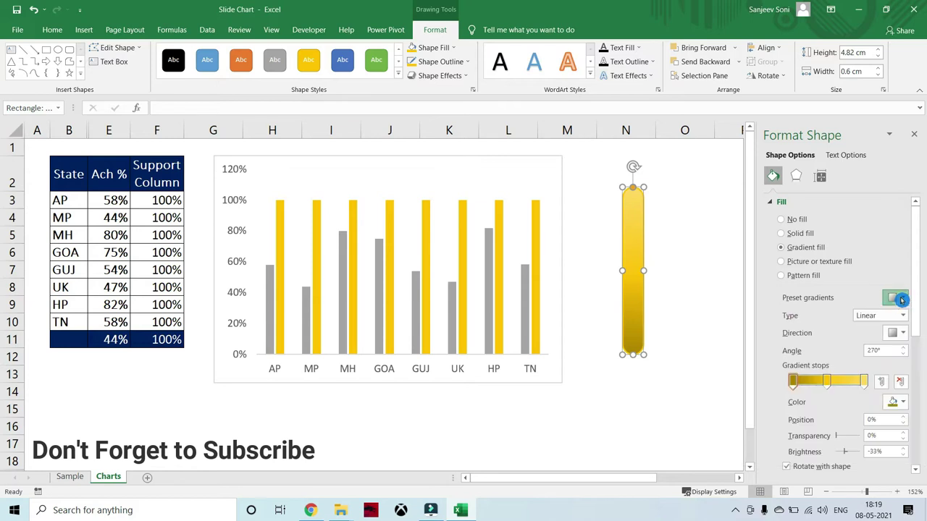
left_click(901, 300)
left_click(898, 297)
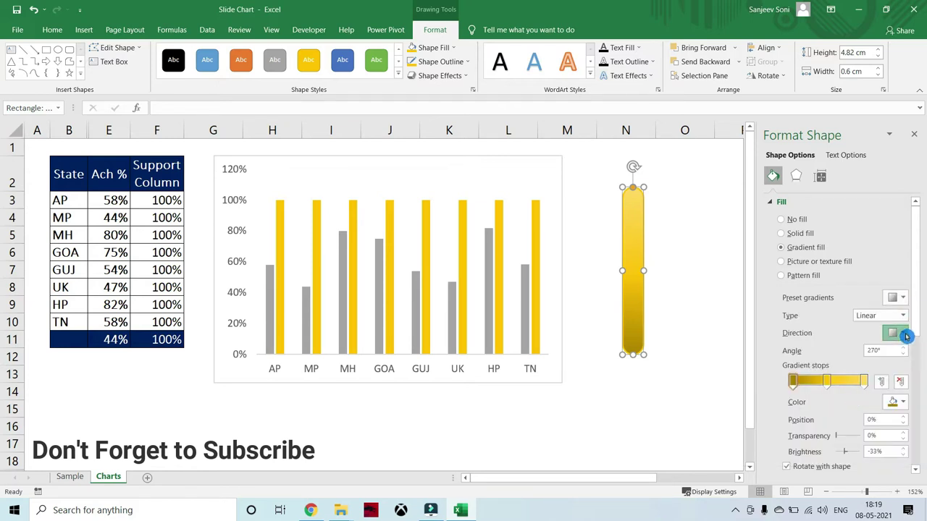
left_click(906, 335)
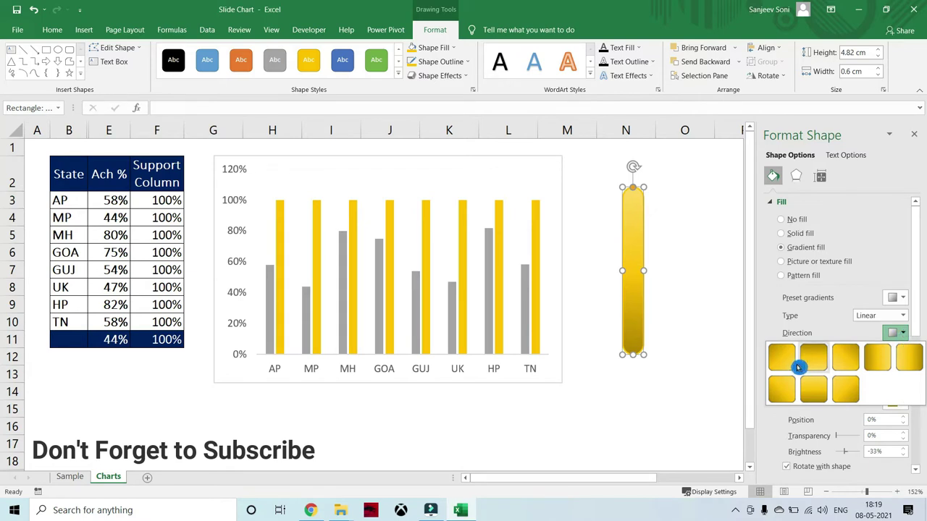
left_click(816, 368)
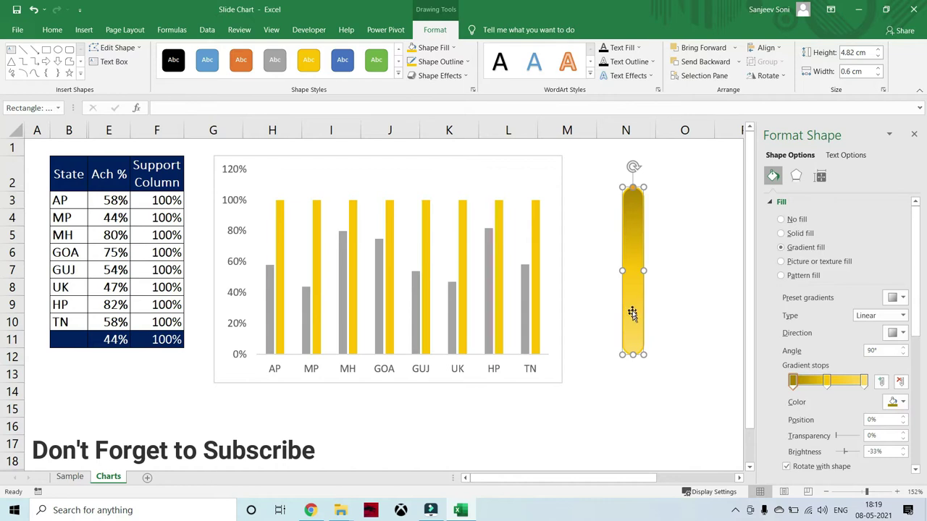
left_click(900, 335)
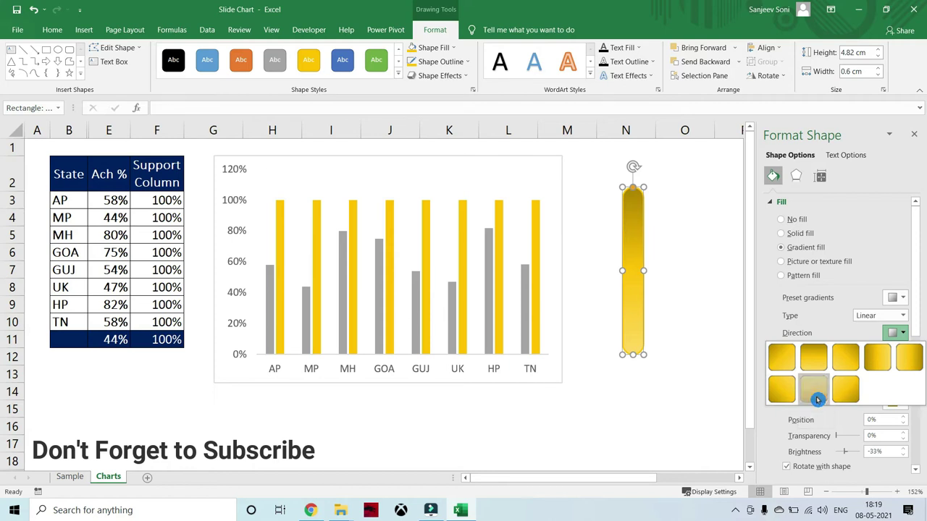
left_click(817, 400)
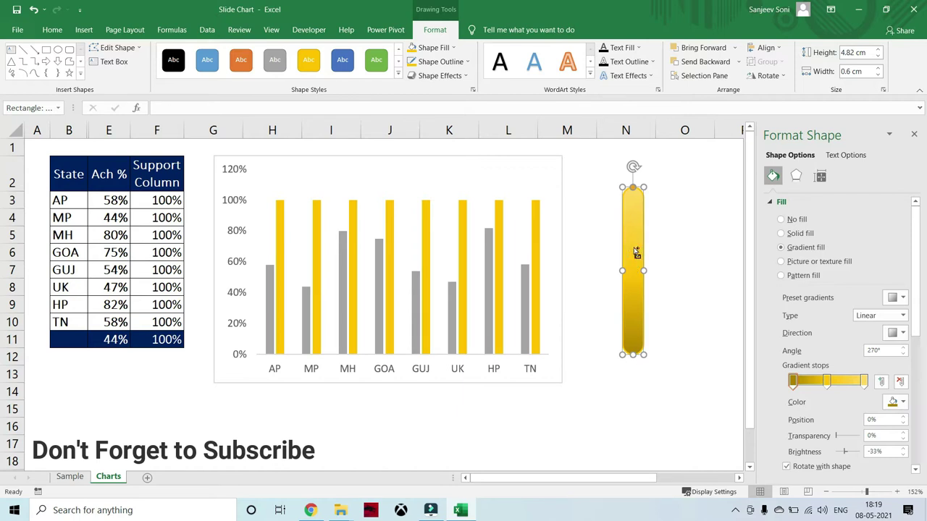
left_click(668, 218)
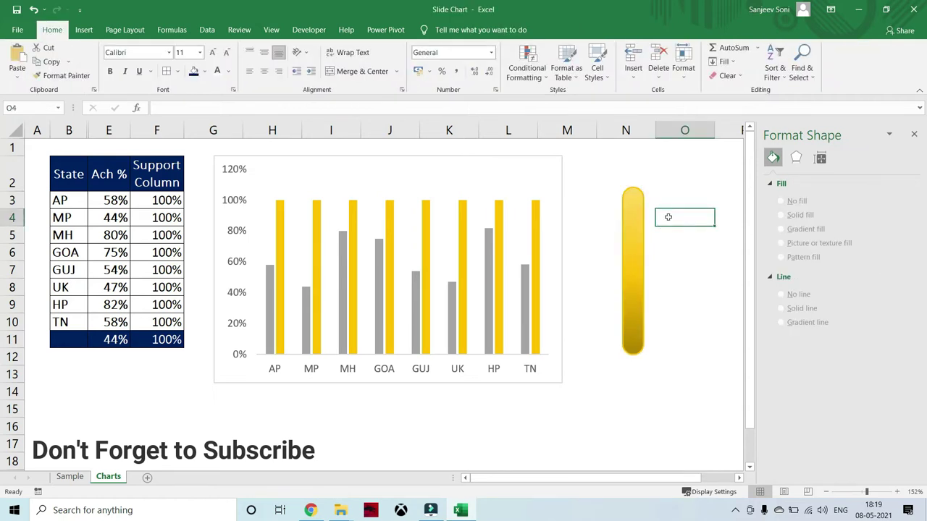
Paste a copy of the capsule beside the original and set its fill to No Fill
key("ctrl+v")
left_click_drag(669, 199, 676, 197)
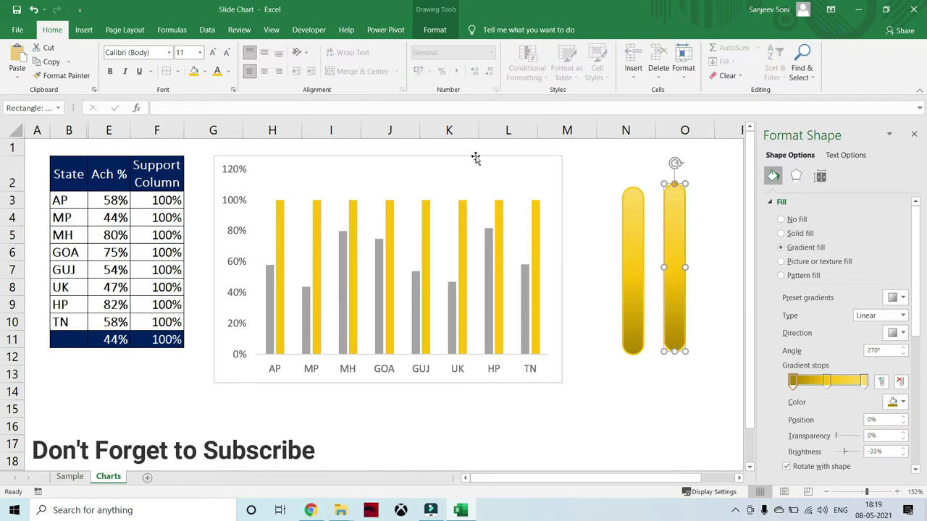
left_click(441, 32)
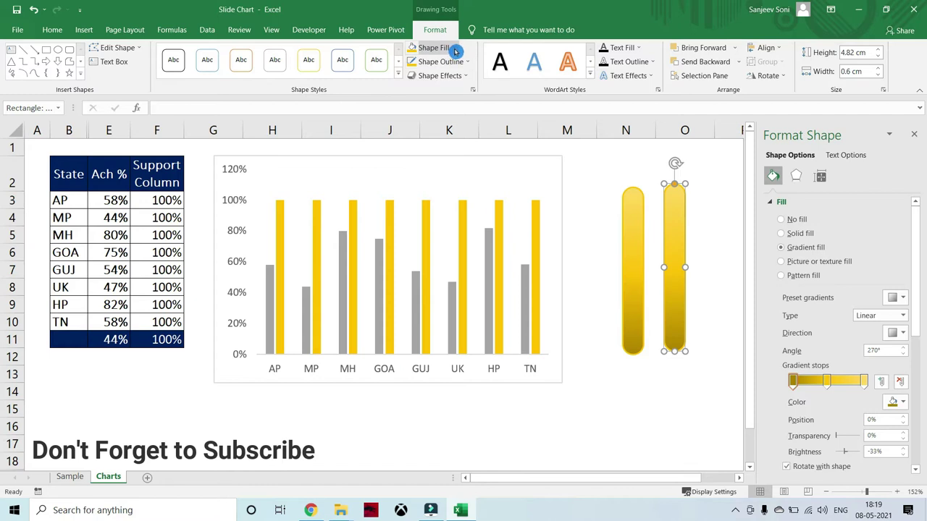
left_click(454, 49)
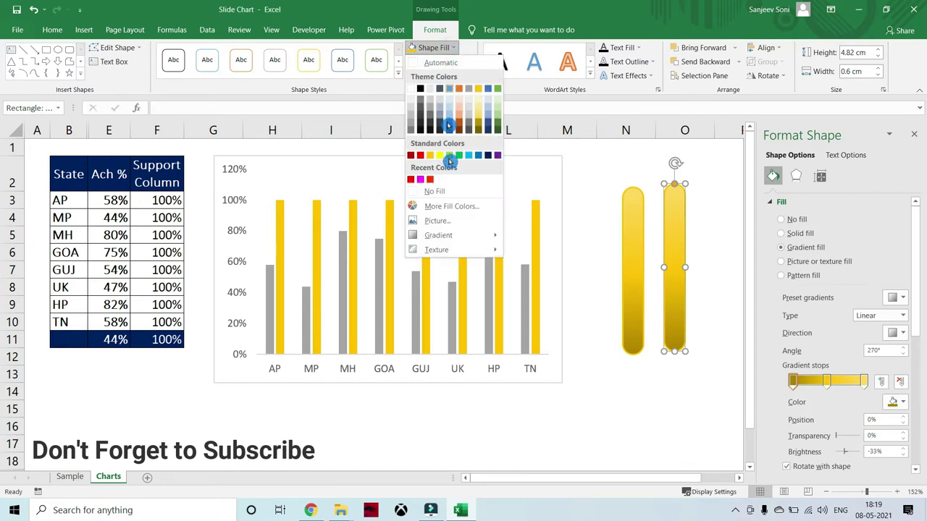
left_click(451, 192)
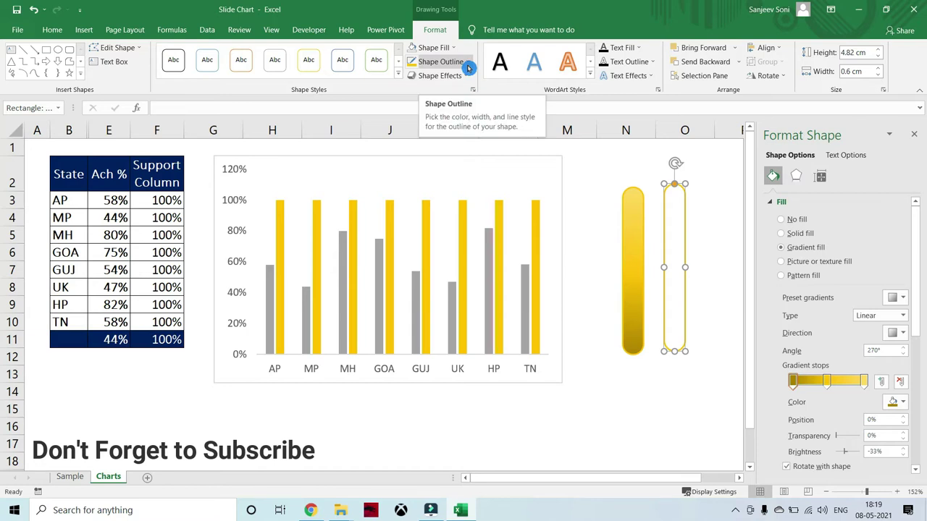
left_click(705, 263)
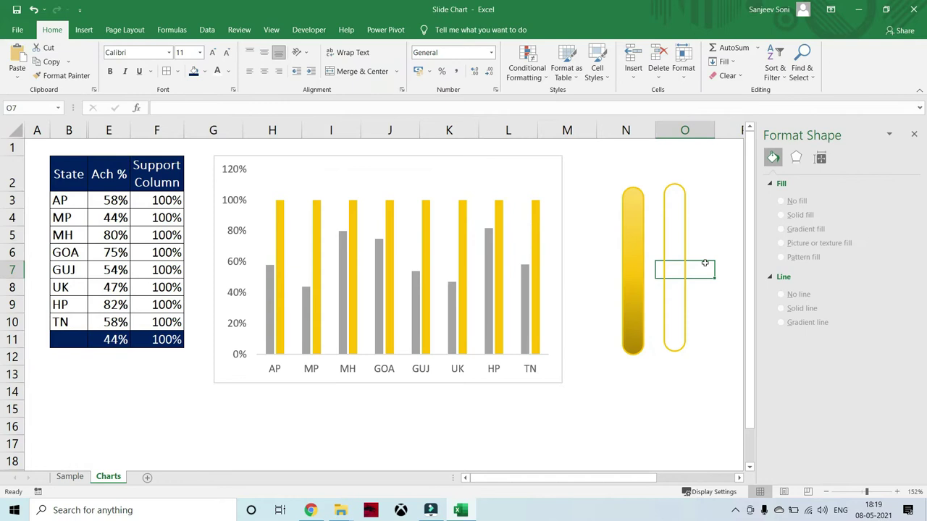
Copy the gold gradient capsule and paste it into the Ach % bars
left_click(634, 268)
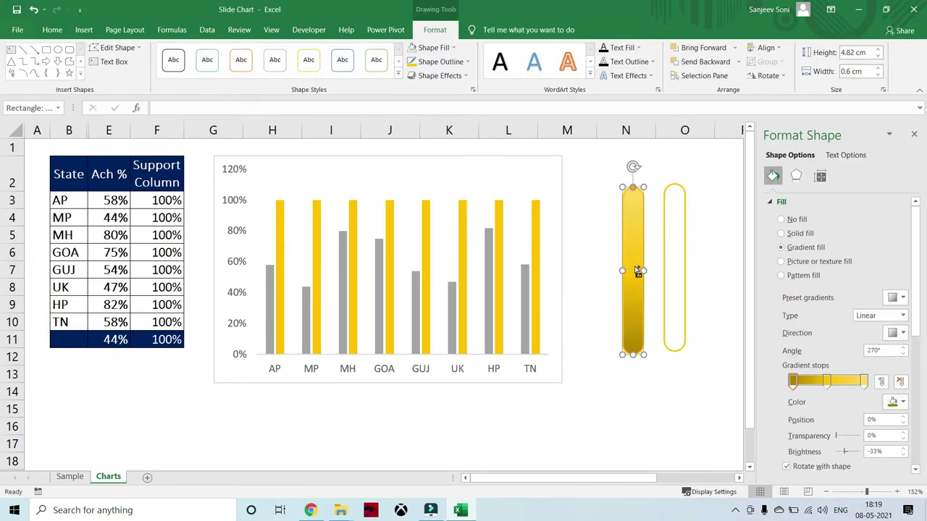
left_click(492, 284)
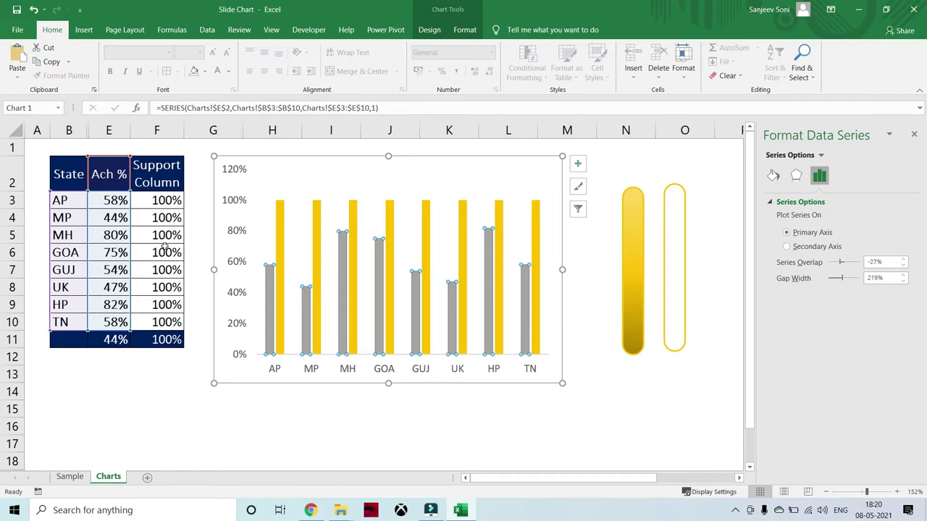
mouse_move(352, 267)
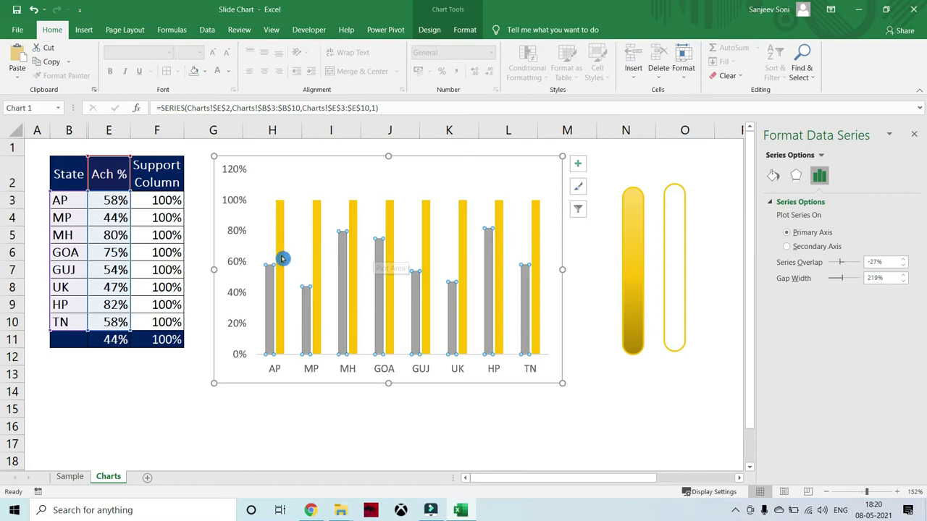
mouse_move(282, 259)
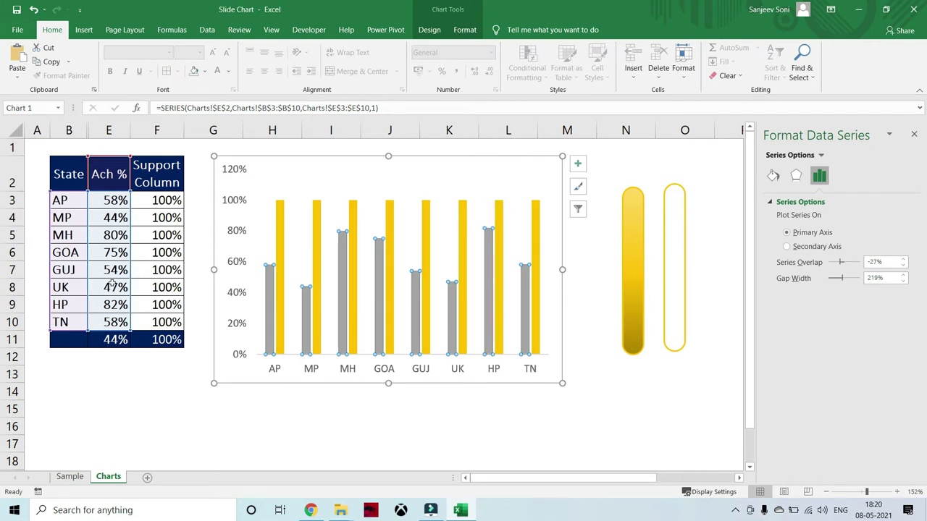
double_click(633, 292)
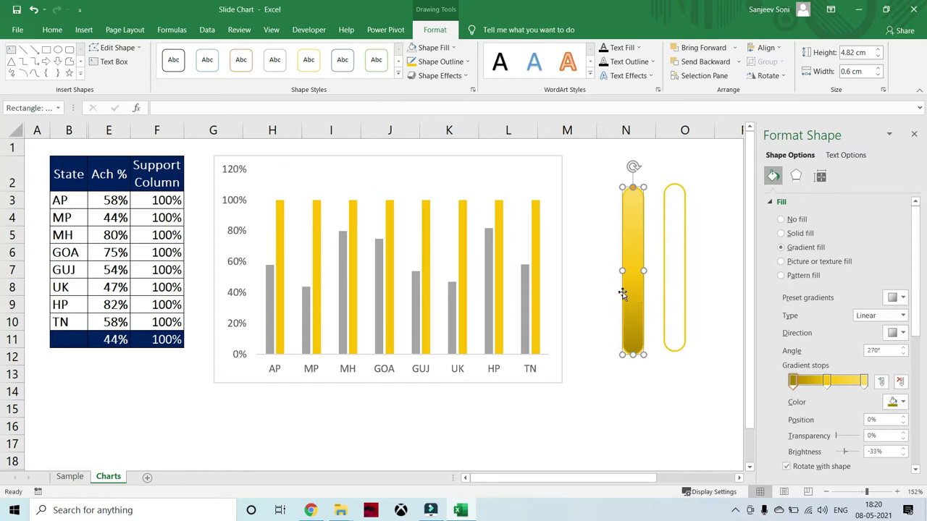
left_click(526, 313)
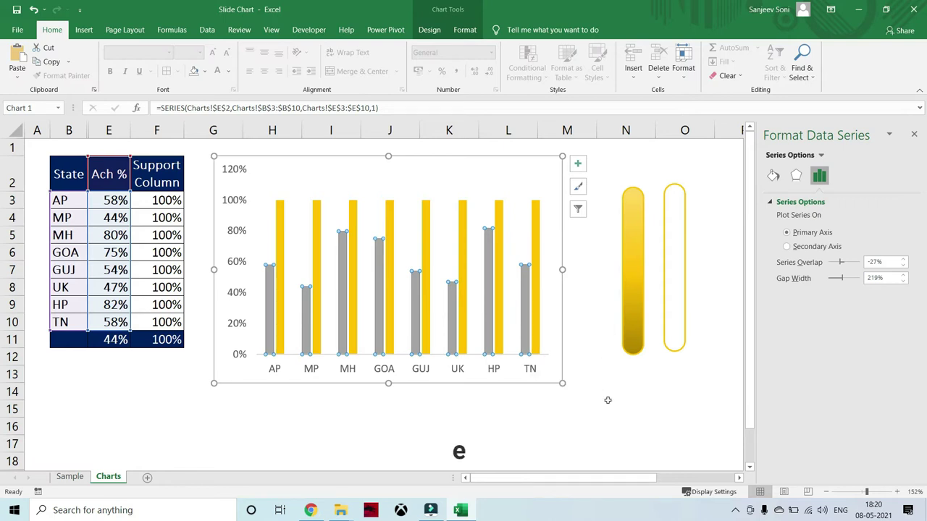
key("ctrl+v")
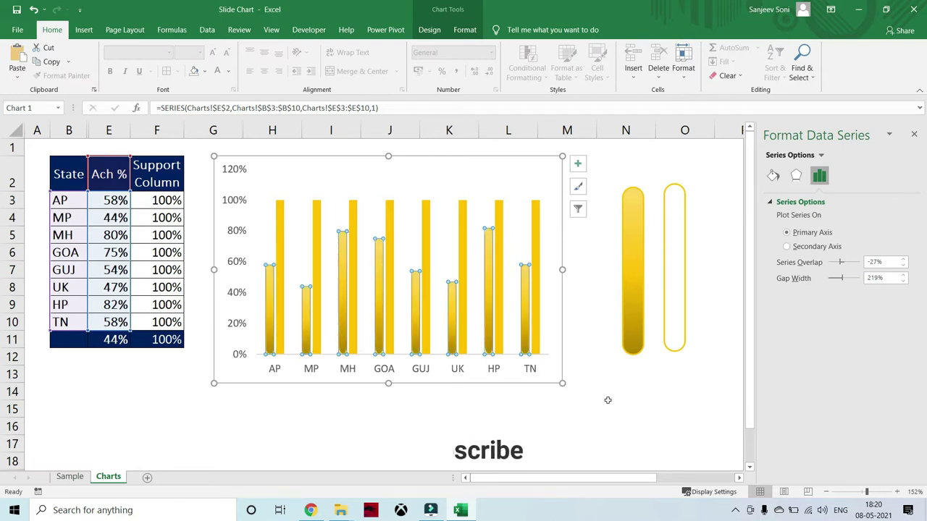
Paste the outline-only capsule into the Support Column bars as empty capsules
left_click(677, 303)
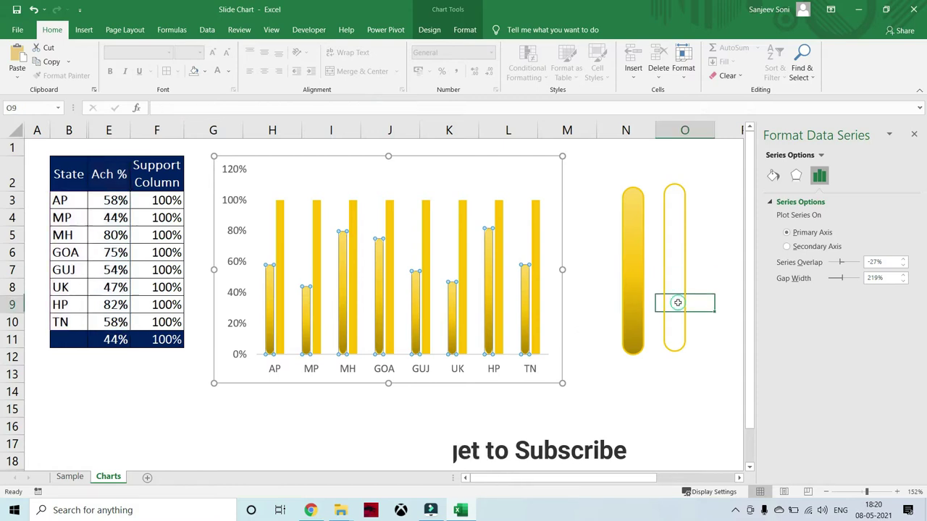
left_click(673, 218)
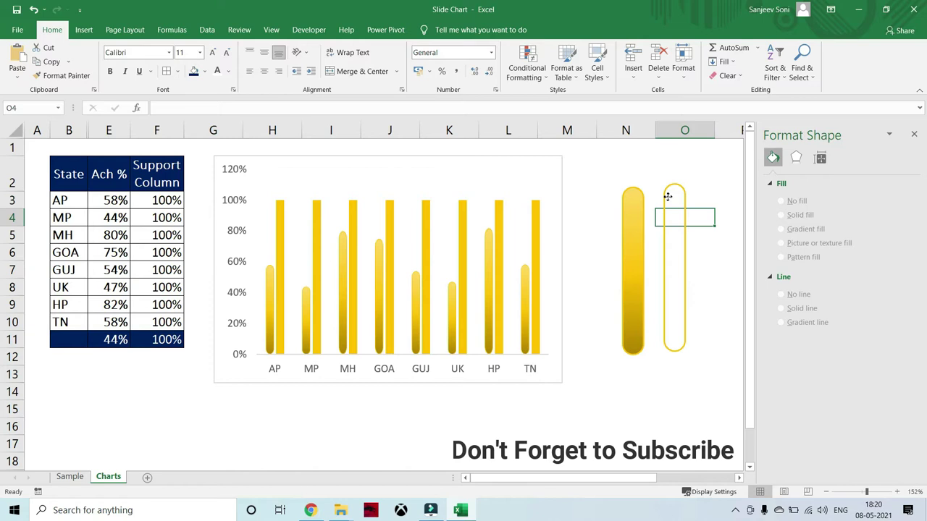
left_click(668, 196)
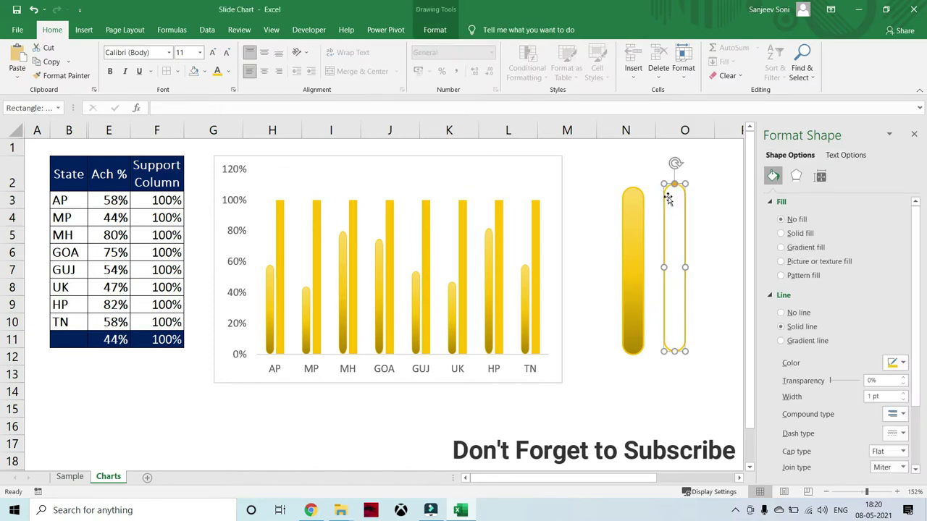
left_click(538, 217)
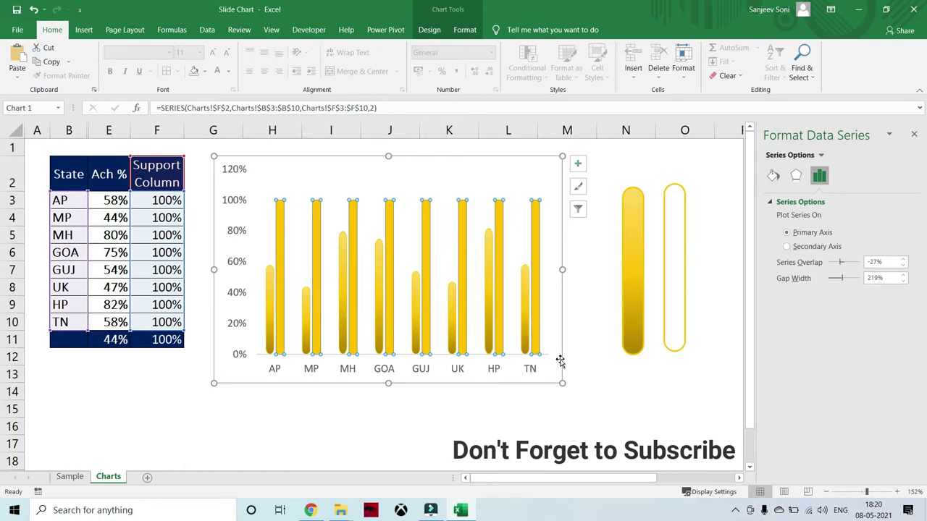
key("ctrl+v")
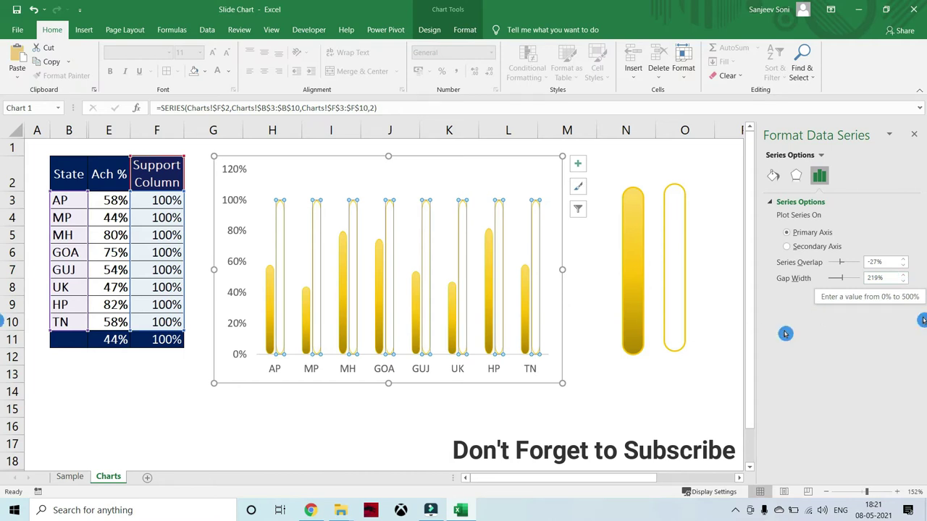
Set the series gap width to 75% and the series overlap to -100%
left_click(906, 285)
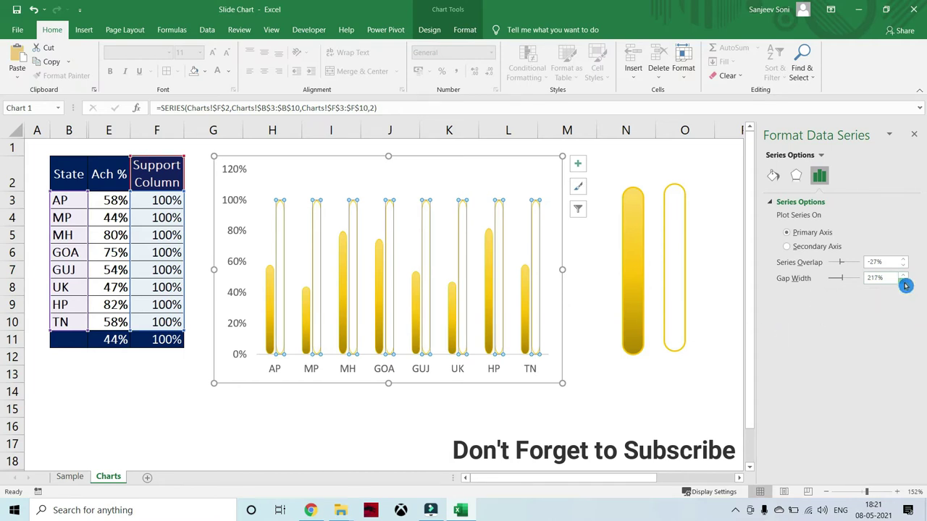
left_click(905, 285)
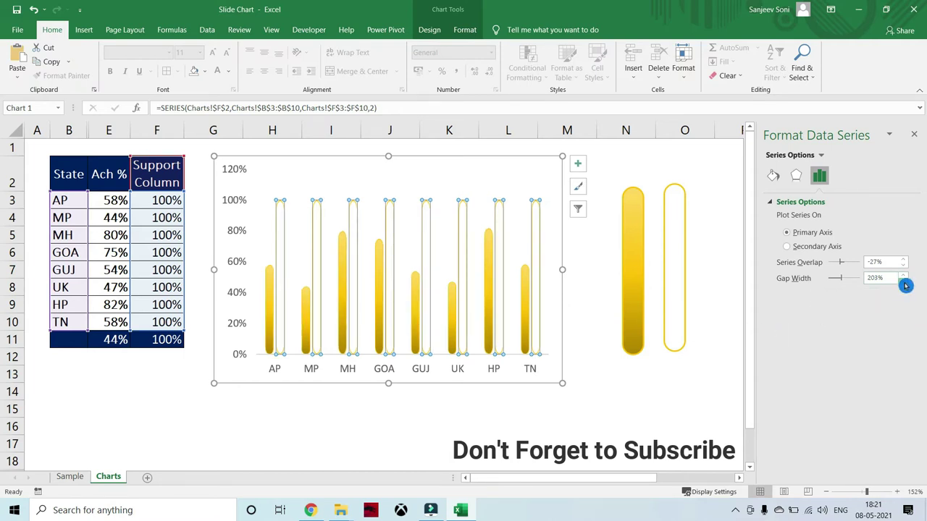
left_click(905, 285)
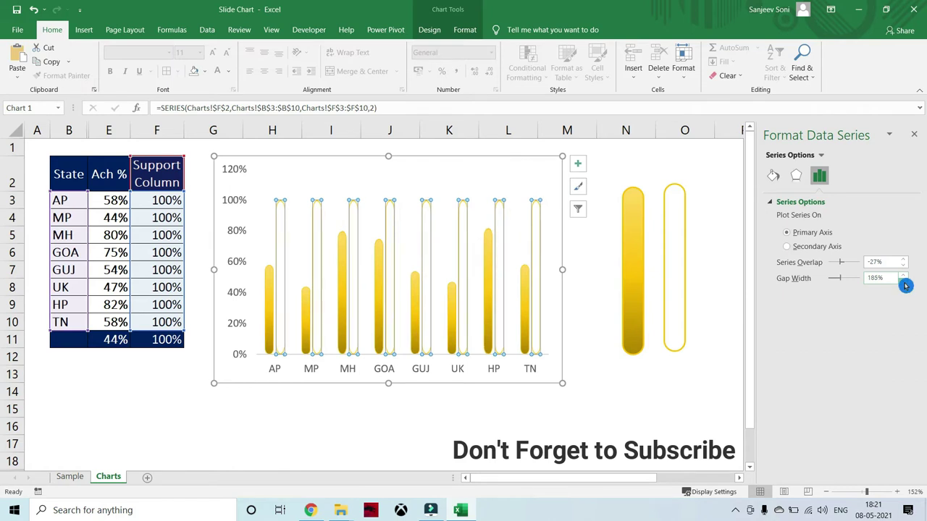
left_click(905, 284)
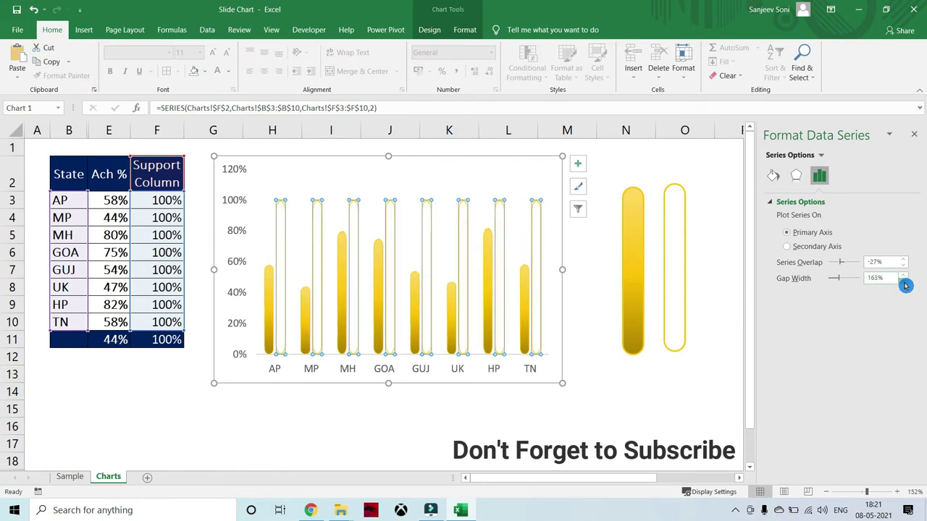
left_click(905, 284)
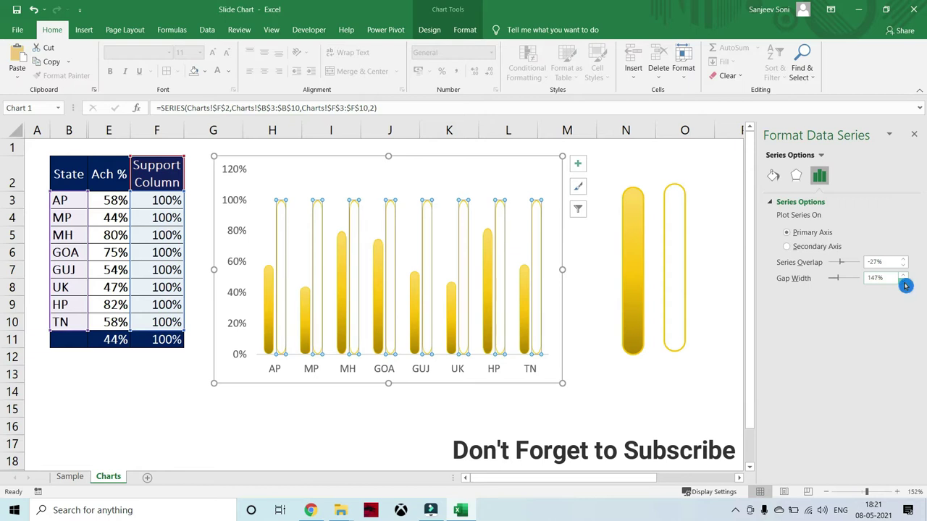
left_click(905, 285)
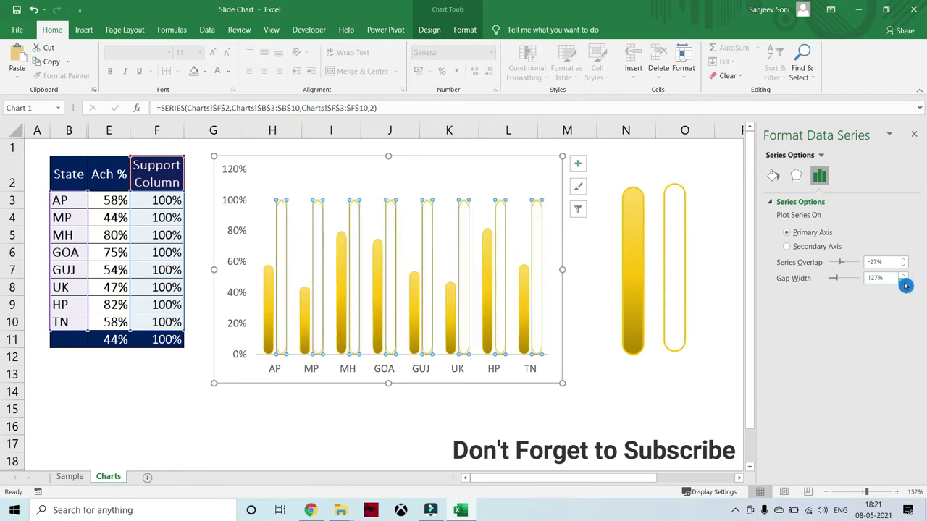
left_click(905, 285)
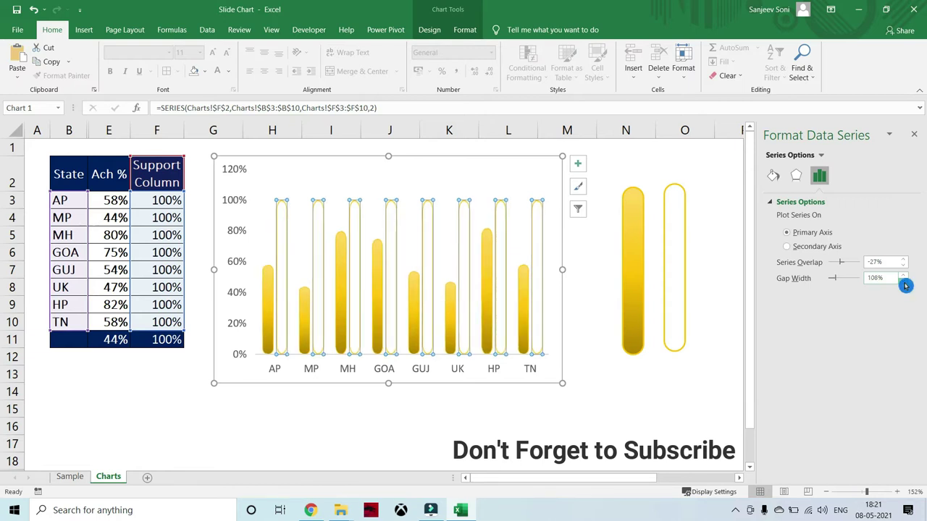
left_click(905, 285)
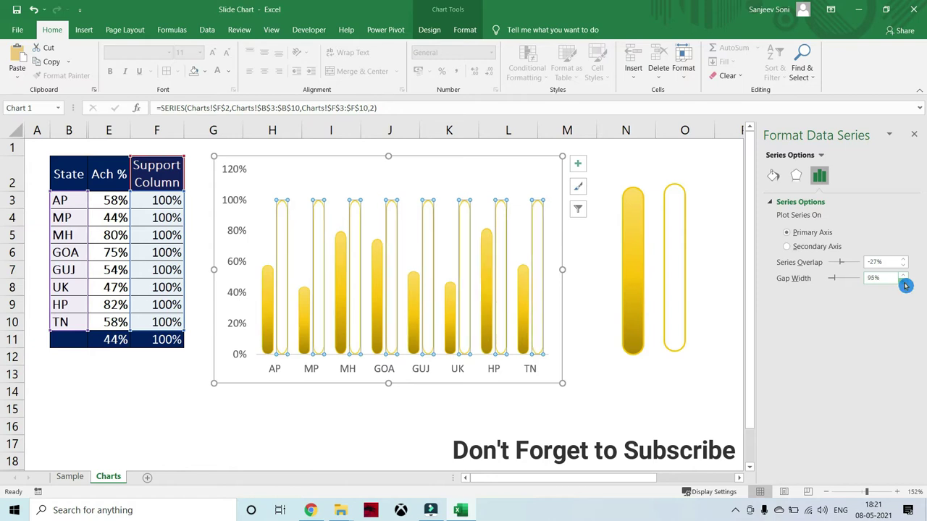
left_click(905, 285)
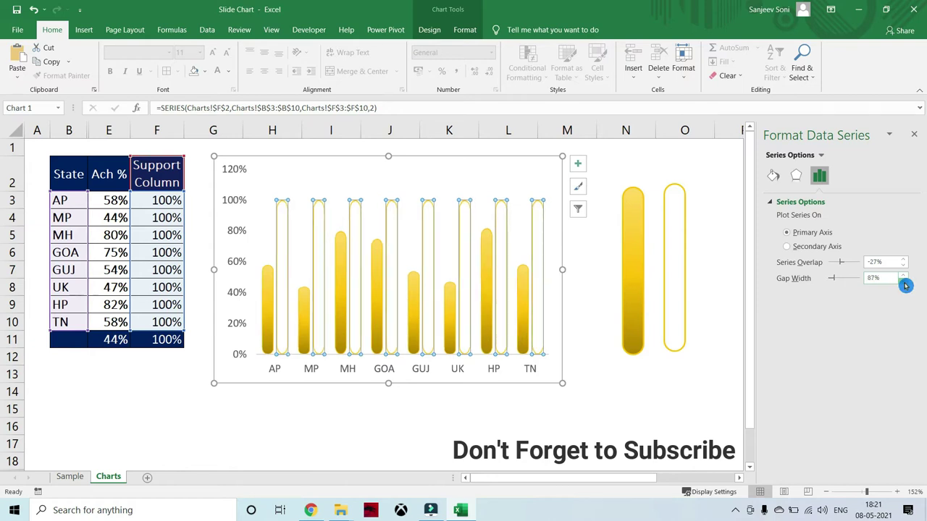
left_click(905, 285)
left_click(905, 284)
left_click(905, 284)
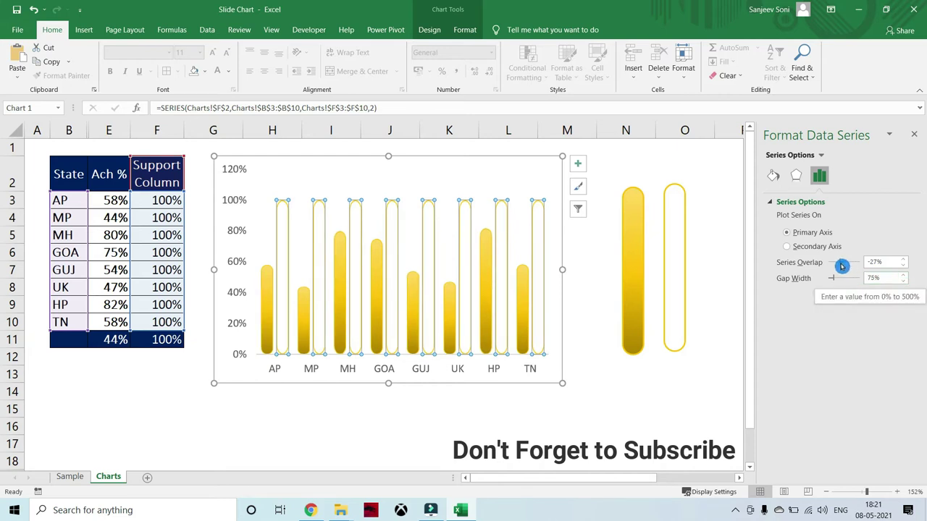
mouse_move(842, 267)
left_mouse_down()
mouse_move(834, 269)
mouse_move(924, 279)
left_mouse_up()
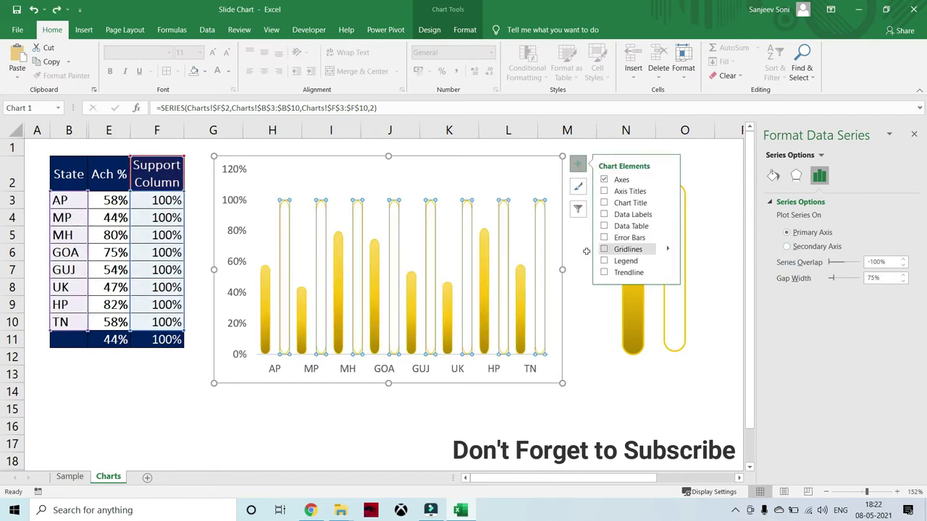
Set the Ach % bars' picture fill to Stack and Scale with
left_click(521, 283)
left_click(774, 181)
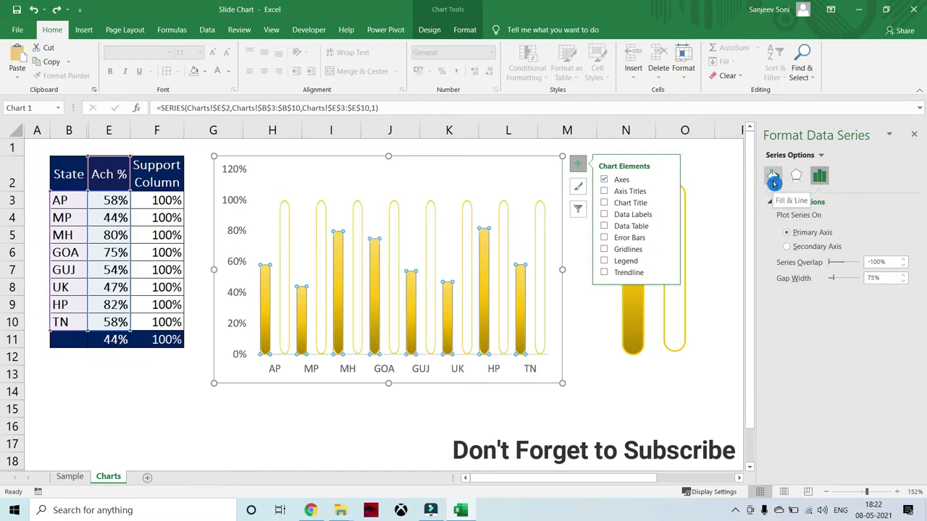
left_click(773, 181)
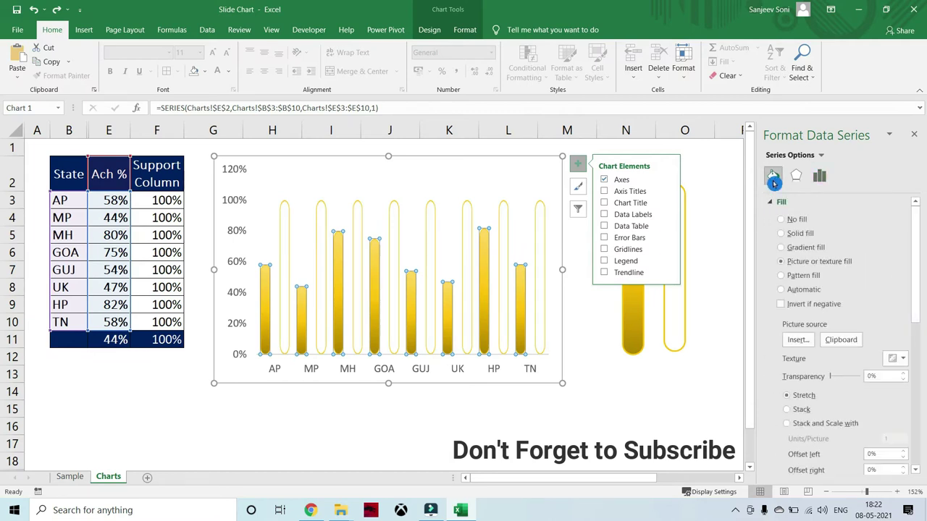
left_click(788, 429)
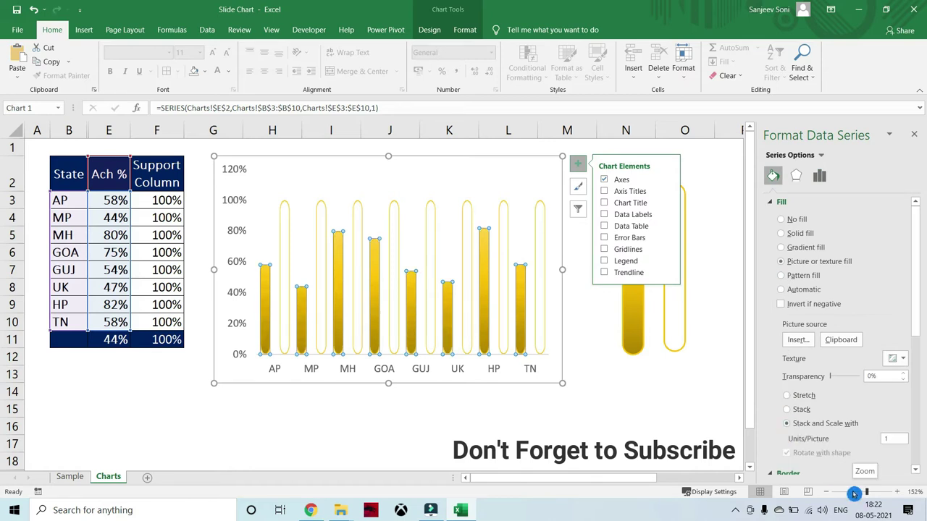
Set the Support Column tubes' picture fill to Stack and Scale with
left_click(541, 287)
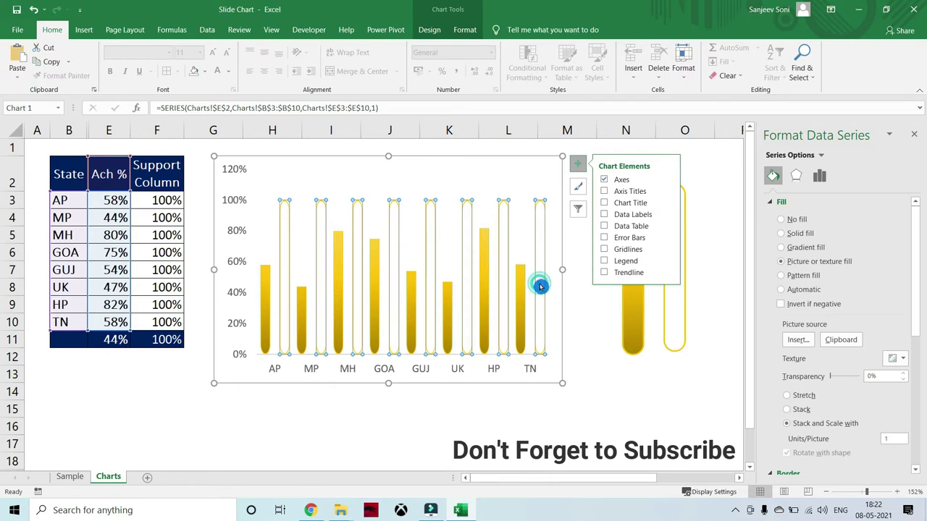
left_click(790, 425)
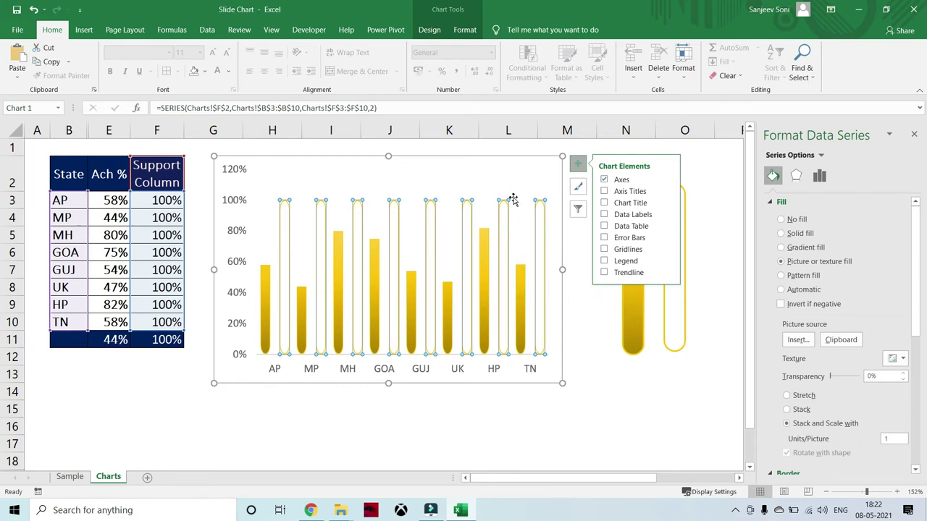
left_click(526, 309)
left_click(471, 211)
left_click(449, 286)
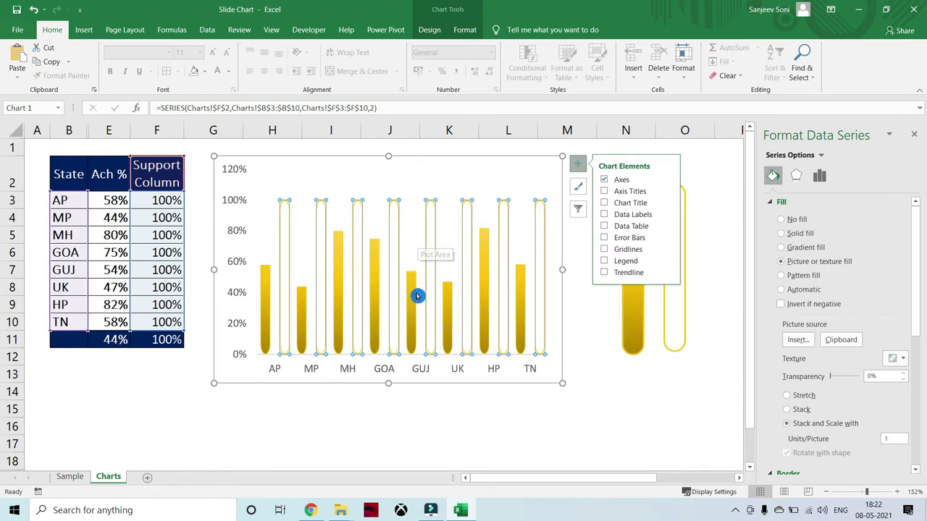
Reselect the Ach % bars and return to their Series Options
left_click(413, 293)
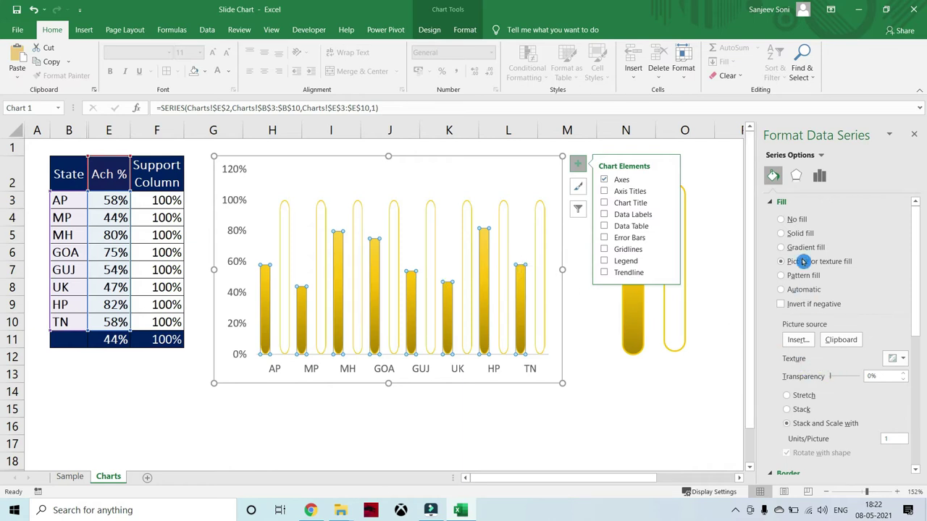
left_click(800, 182)
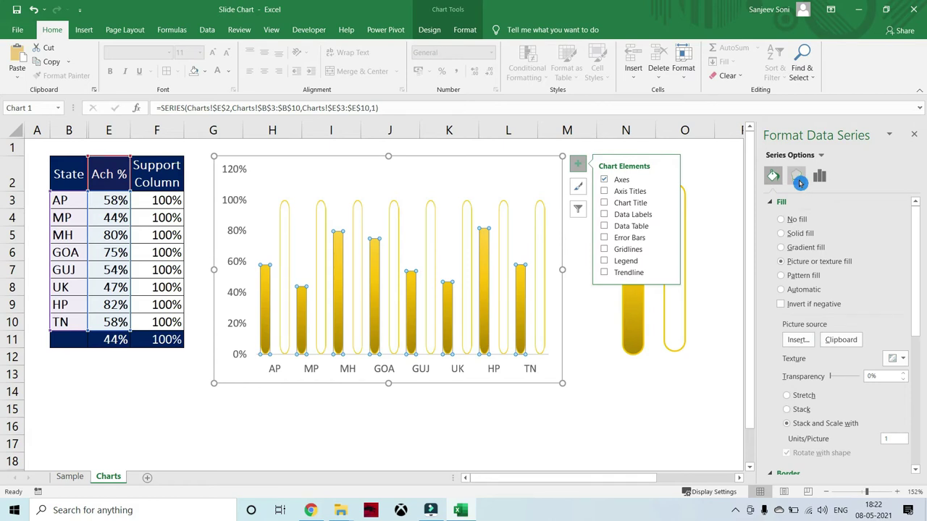
left_click(800, 184)
left_click(820, 184)
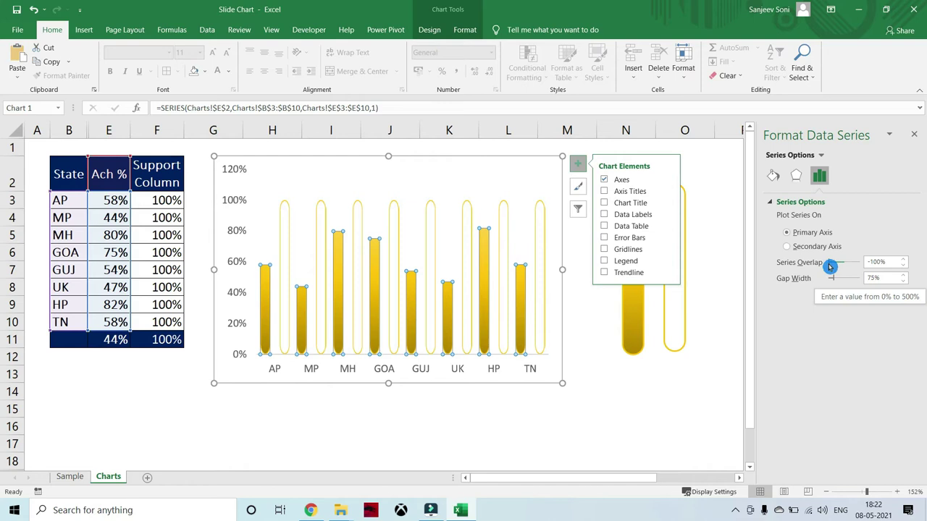
Set Ach % Series Overlap to 100% and delete the gradient and outline sample tube shapes
left_click_drag(830, 266, 871, 268)
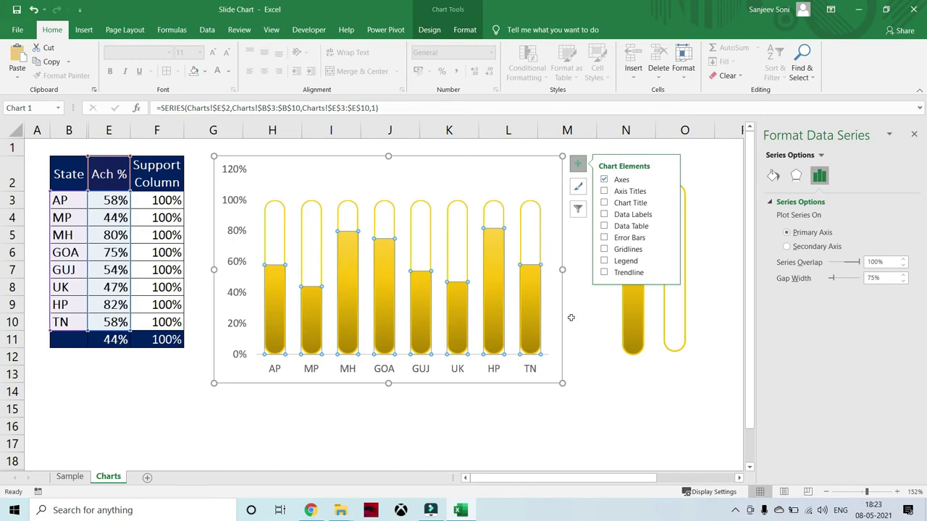
left_click(589, 338)
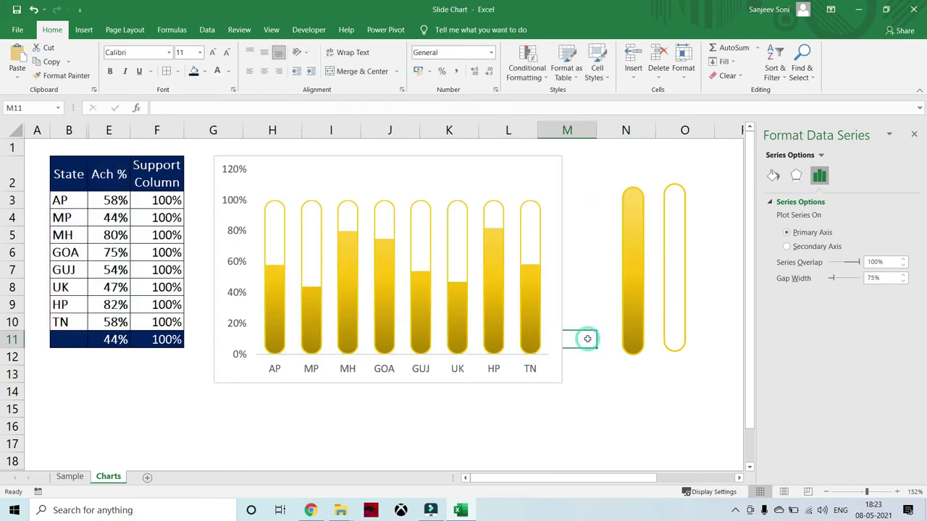
left_click(641, 309)
key("Delete")
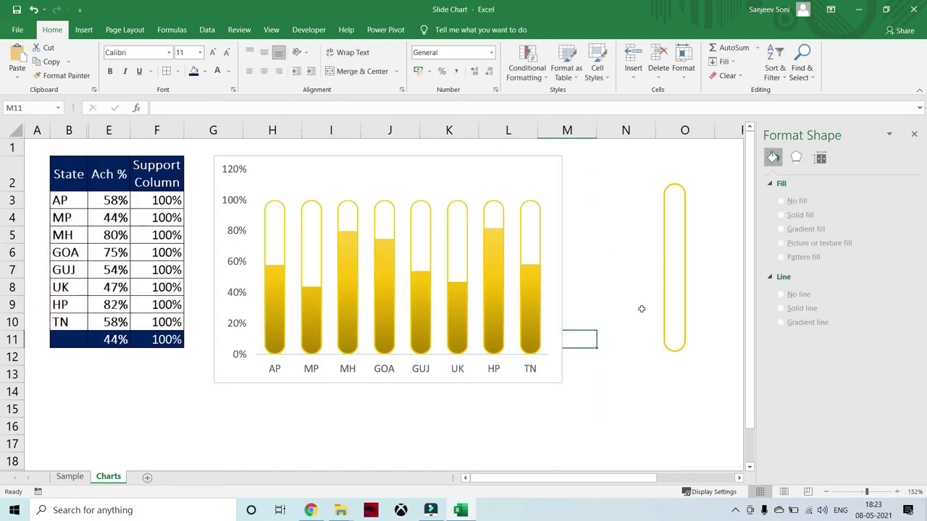
left_click(684, 305)
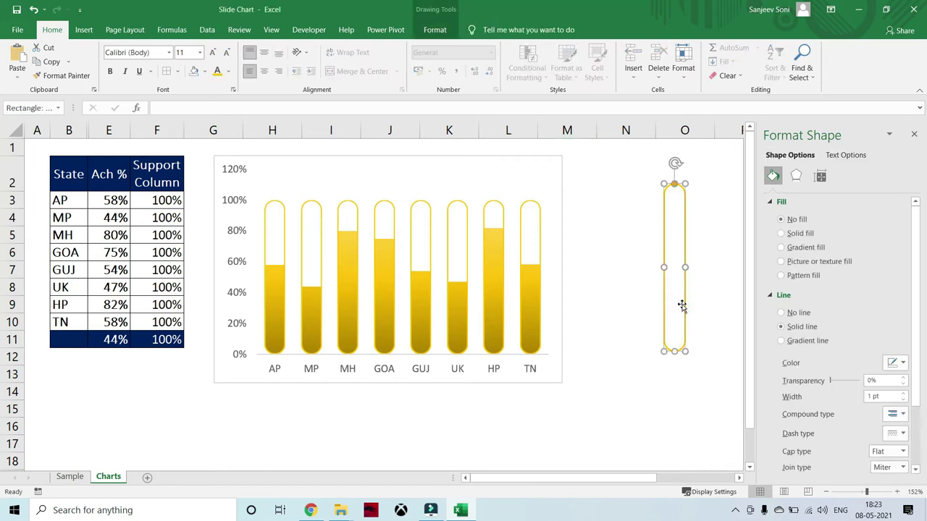
key("Delete")
mouse_move(343, 354)
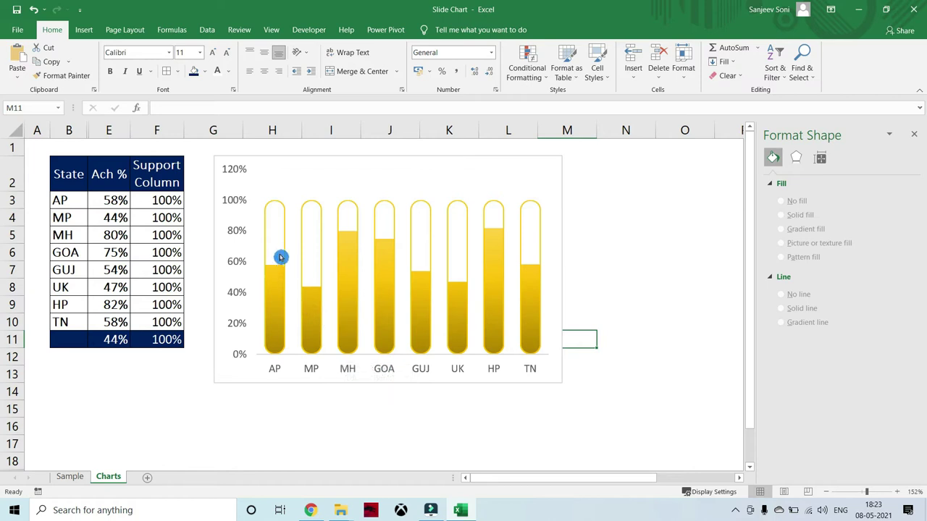
Copy the Ach % column with its header and paste it into the chart
left_click_drag(345, 246, 383, 248)
left_click_drag(108, 201, 103, 322)
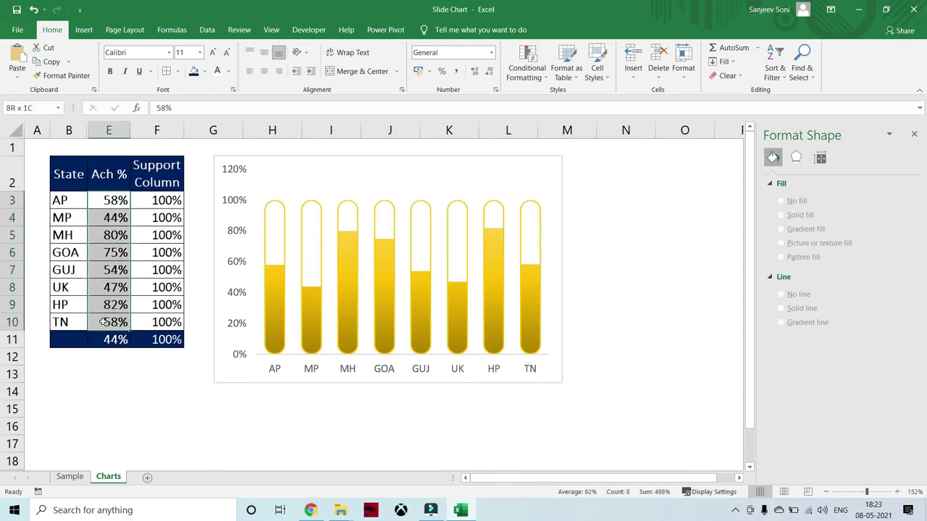
left_click_drag(108, 178, 112, 320)
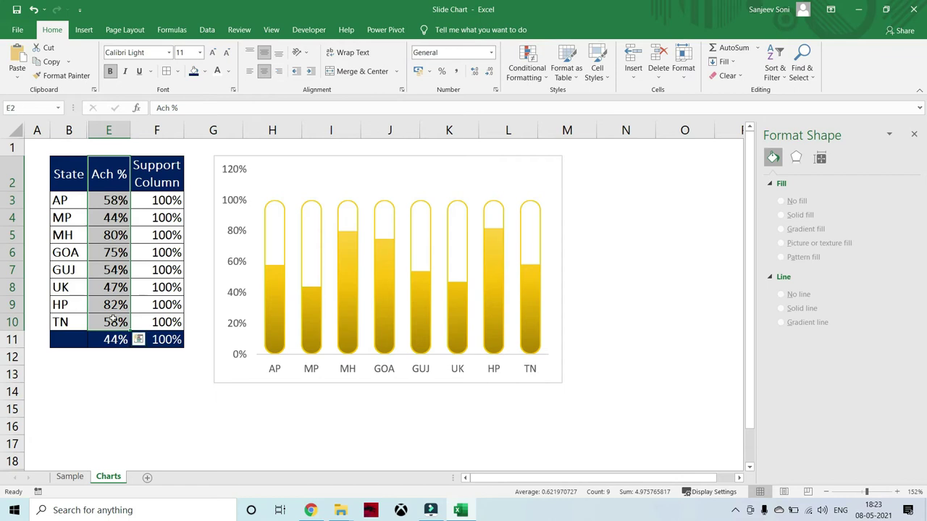
key("ctrl+c")
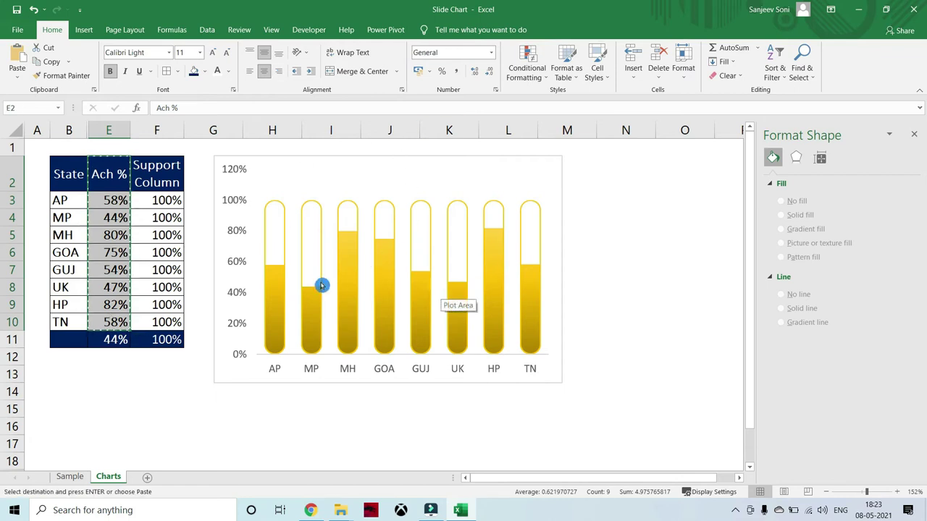
mouse_move(429, 302)
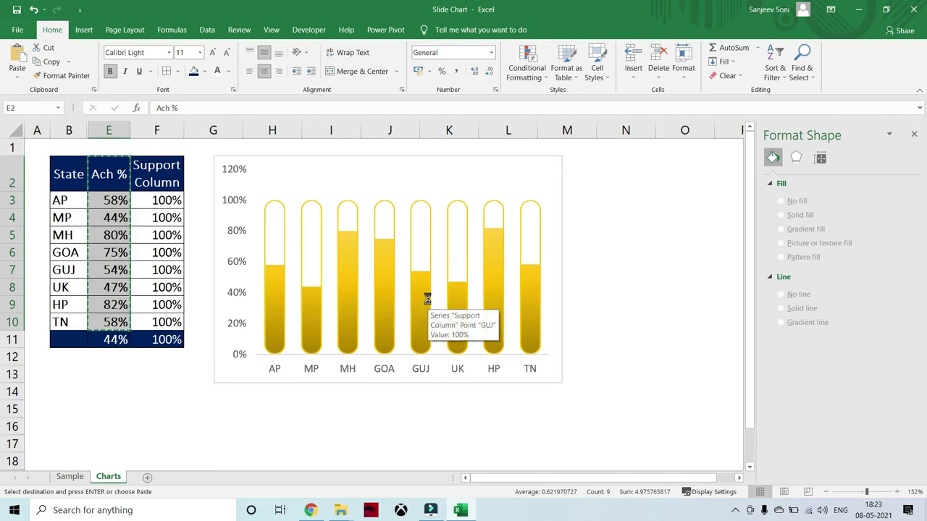
left_click(443, 156)
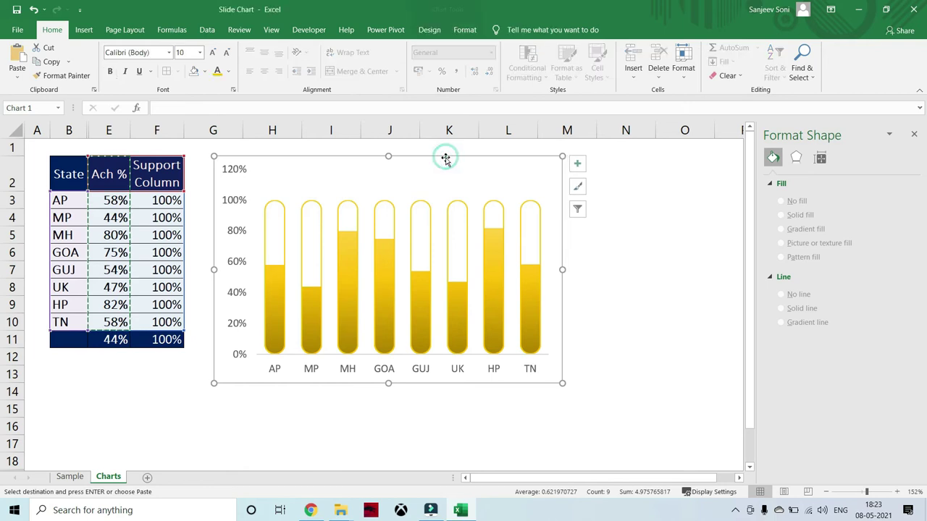
key("ctrl+v")
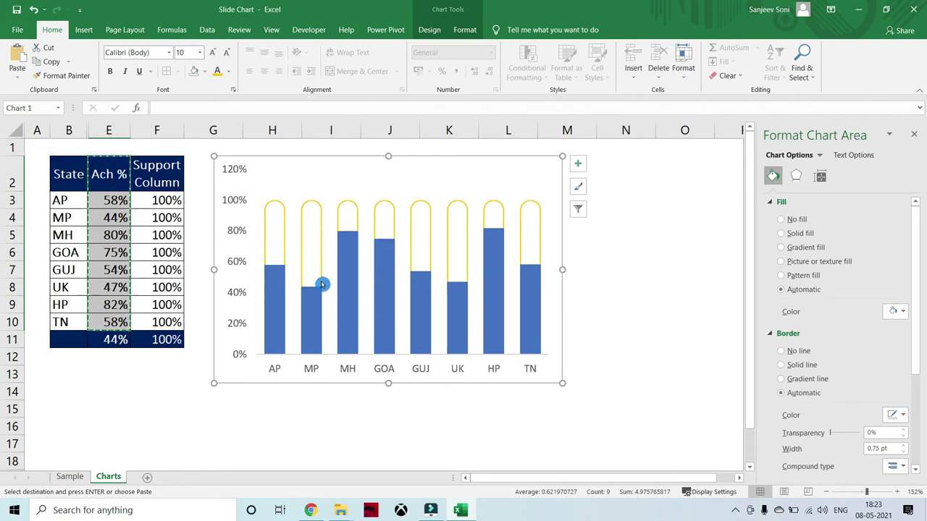
Select the new Ach % series and close the Insert Column chart gallery
left_click(384, 315)
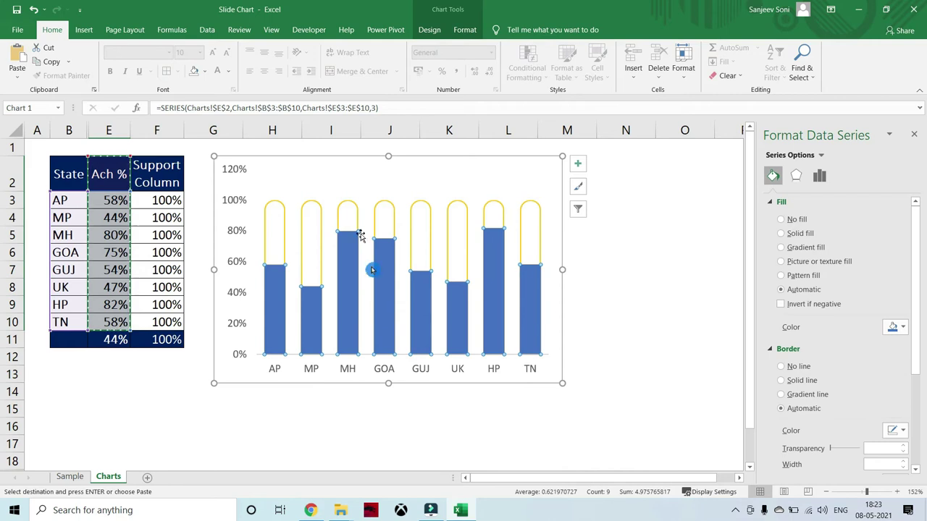
left_click(84, 30)
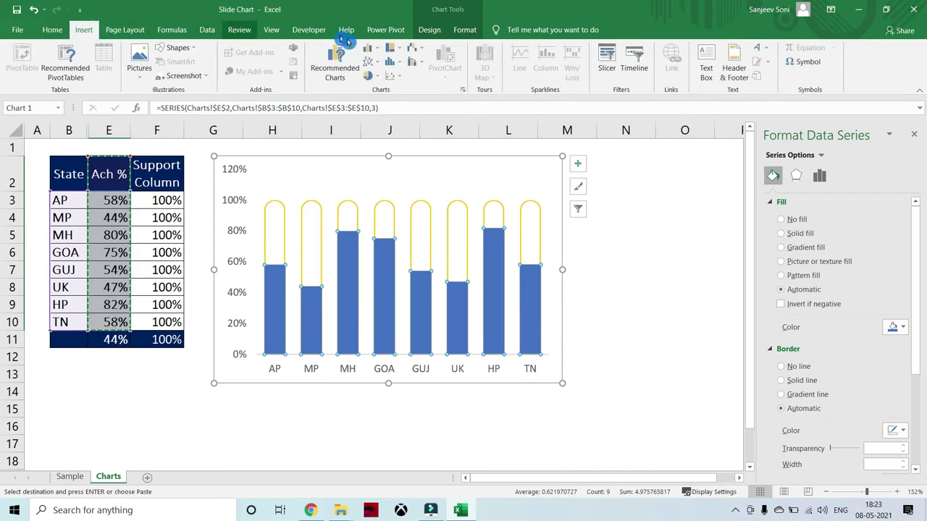
left_click(370, 48)
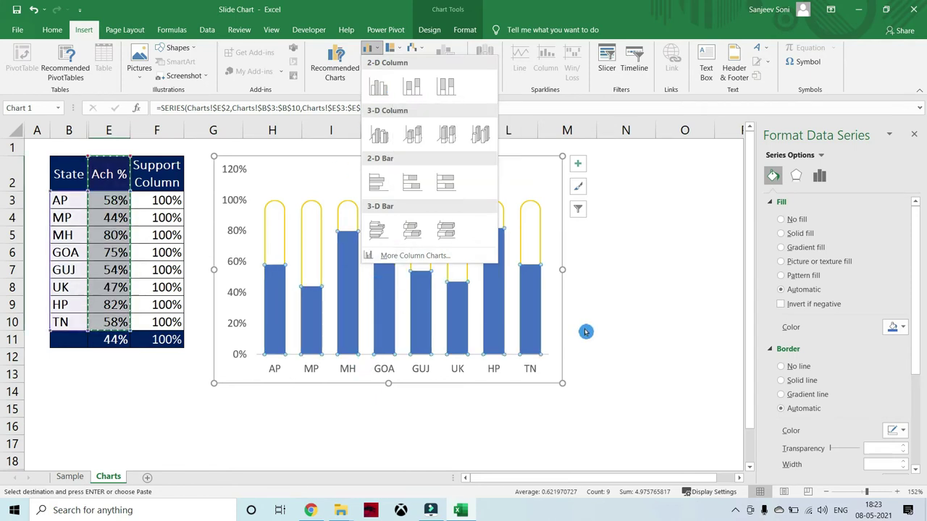
left_click(532, 303)
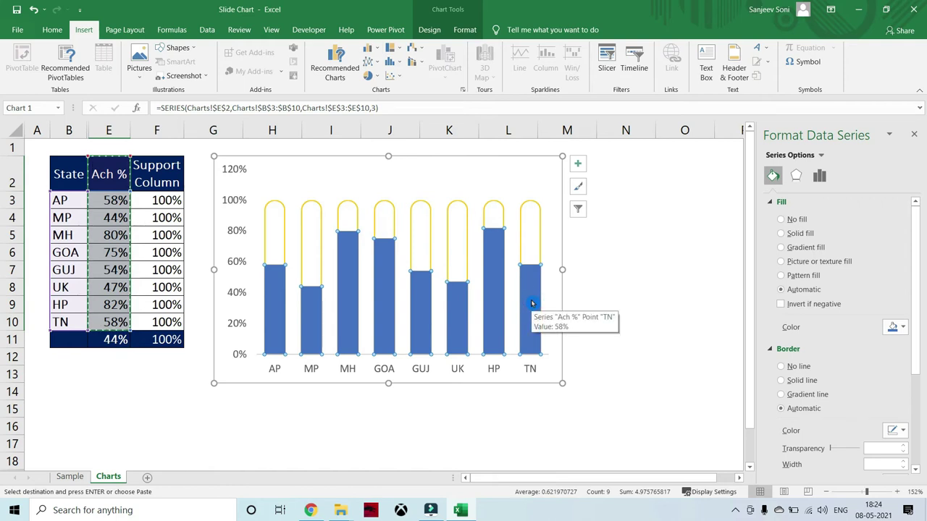
Set the second Ach % series to Line with Markers in the Combo chart type
right_click(532, 303)
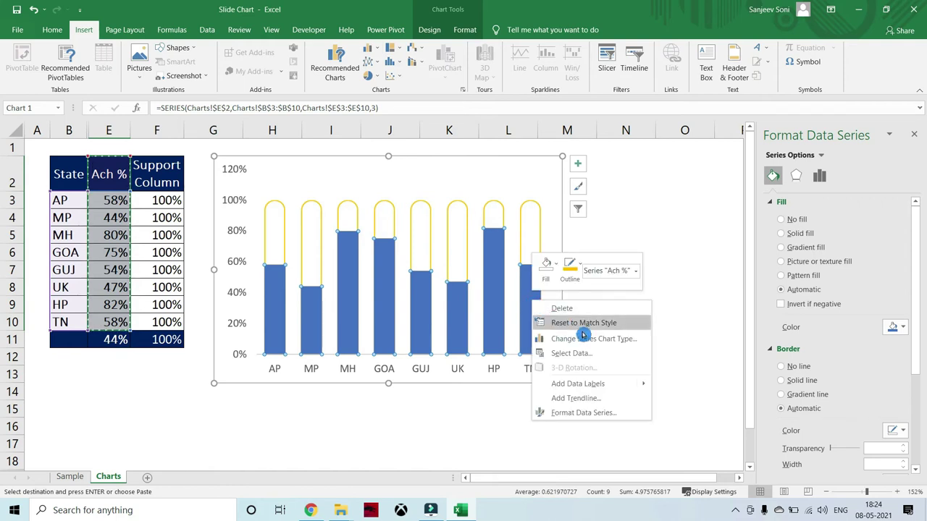
left_click(638, 347)
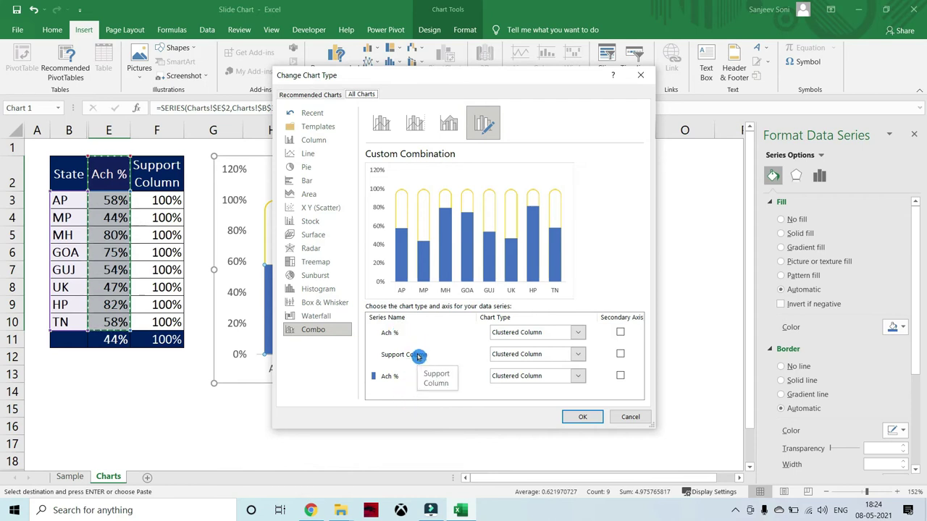
left_click(582, 381)
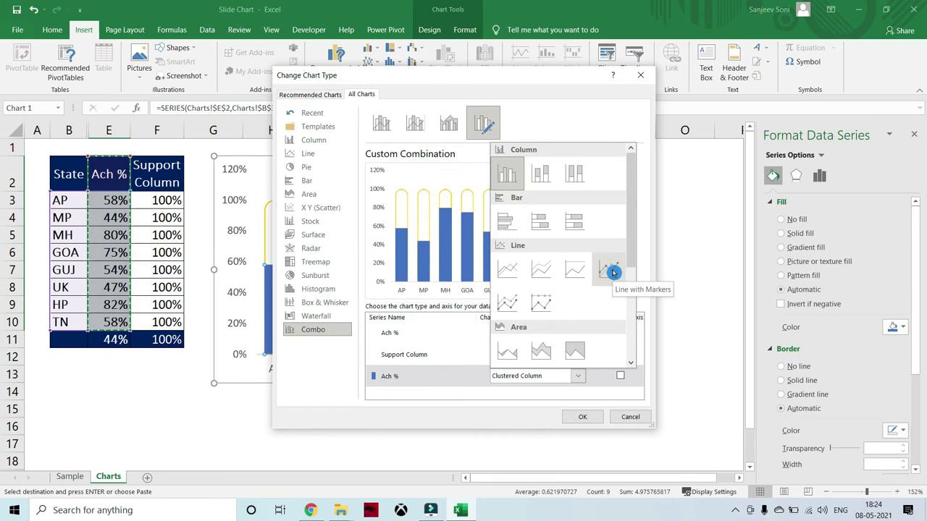
left_click(612, 272)
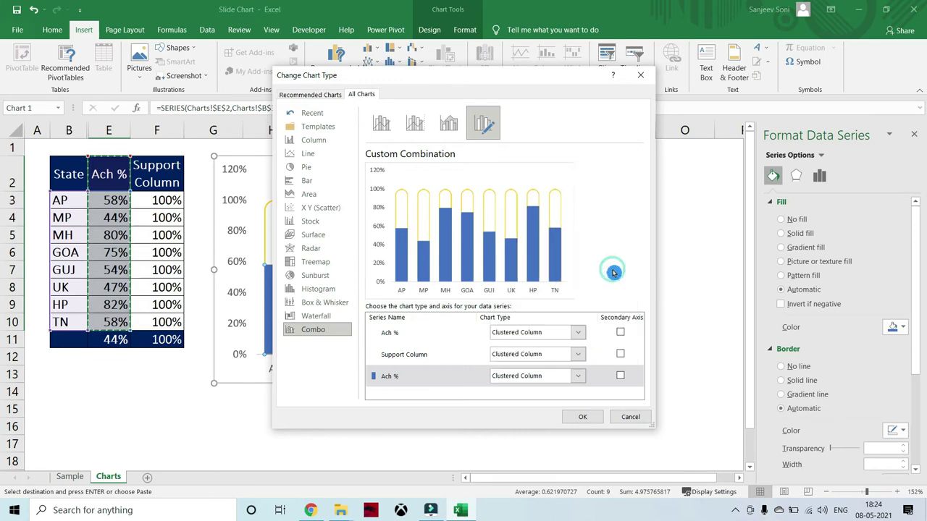
Confirm the combo chart, then give the Ach % line series No Outline
left_click(592, 418)
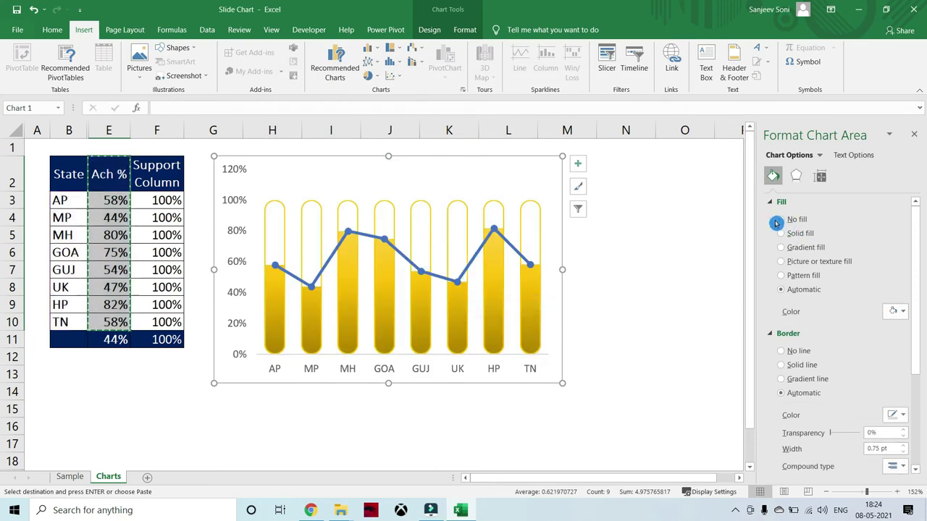
left_click(468, 36)
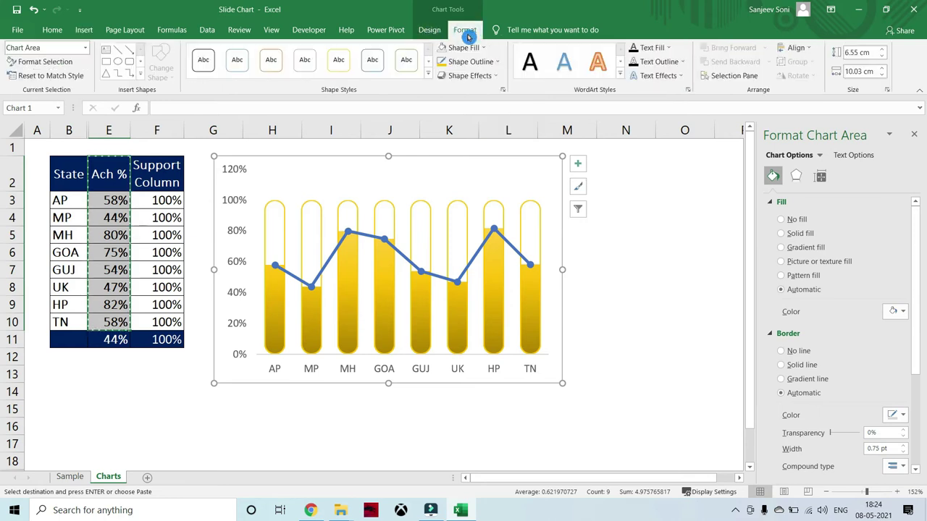
left_click(463, 62)
left_click(437, 284)
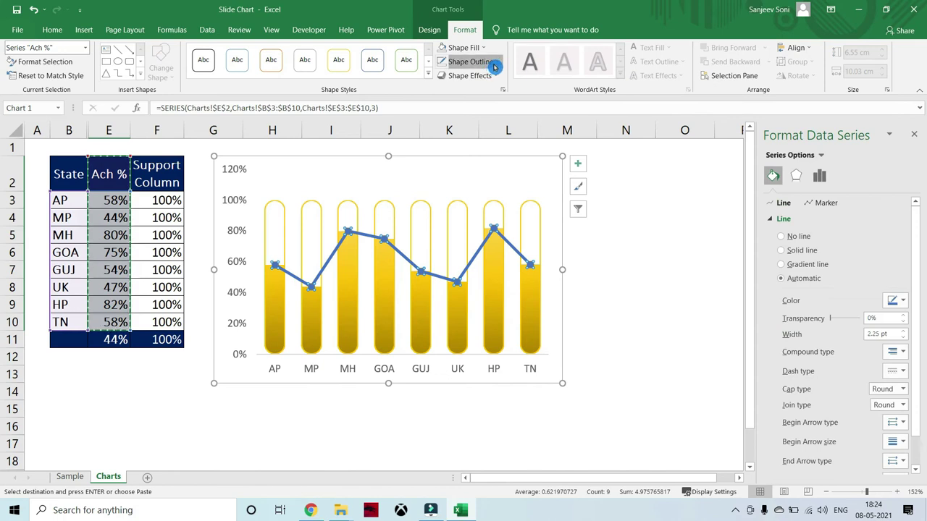
left_click(496, 63)
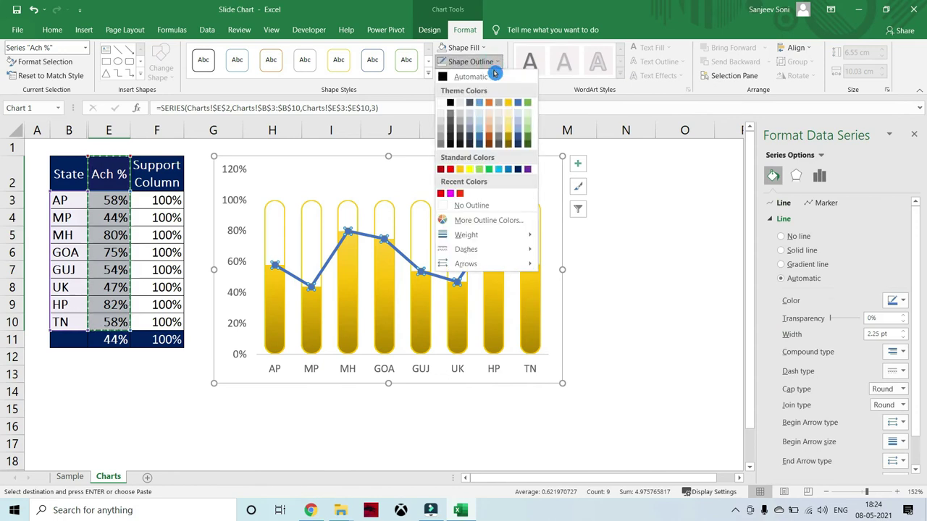
left_click(482, 209)
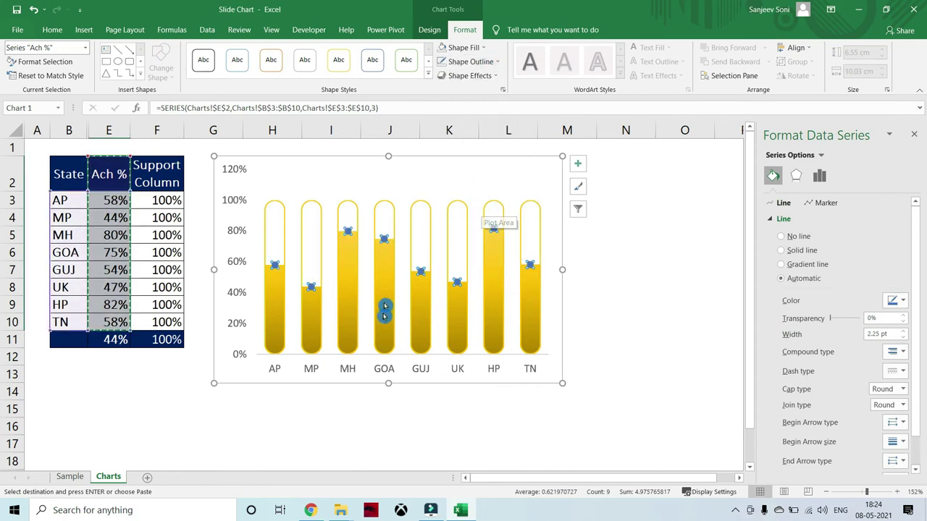
left_click(585, 299)
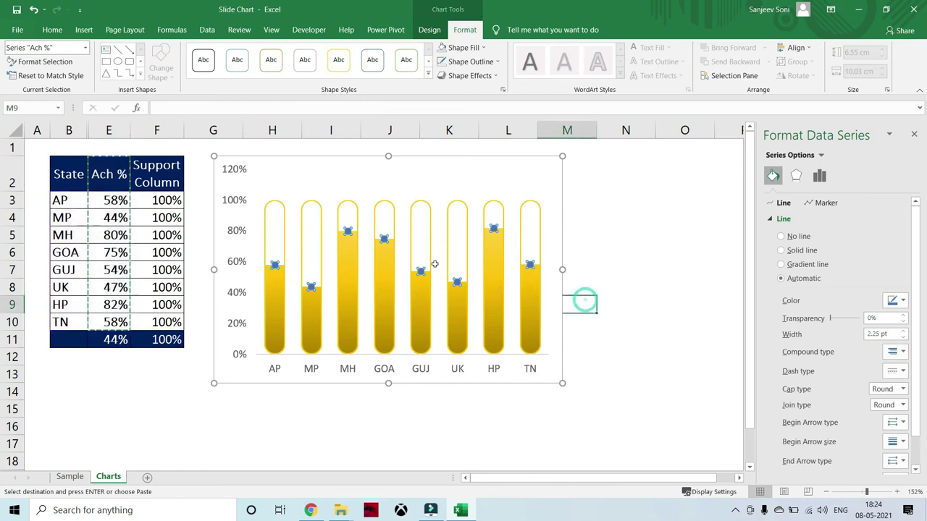
Draw an oval below the table and shrink it to a 0.62 x 0.61 cm circle
mouse_move(455, 289)
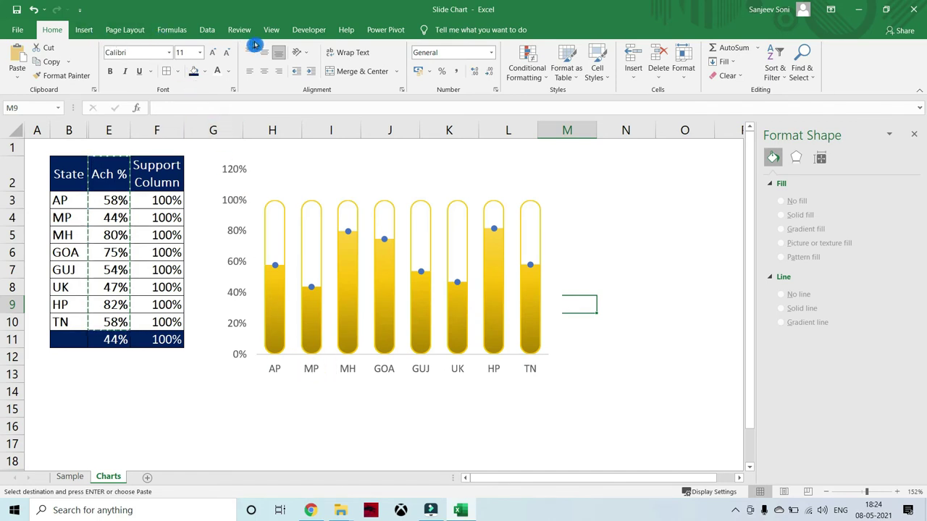
double_click(434, 231)
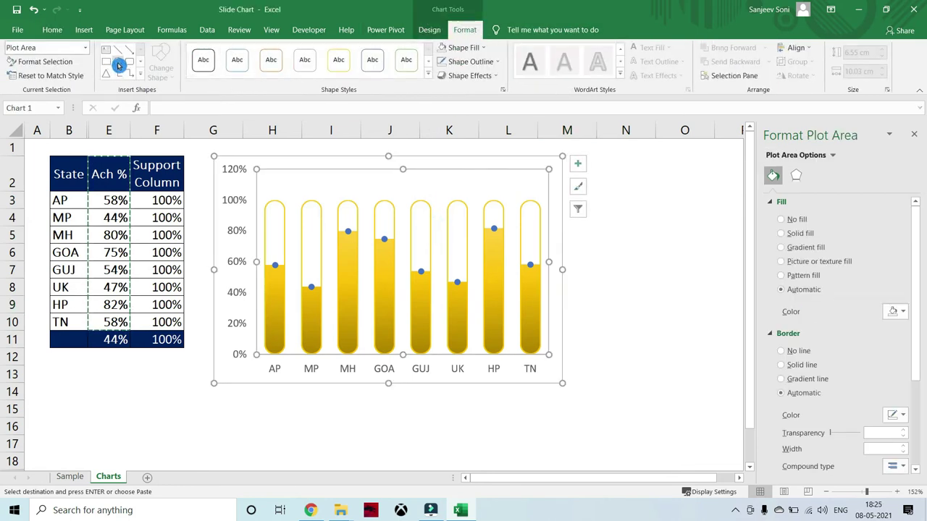
left_click(119, 66)
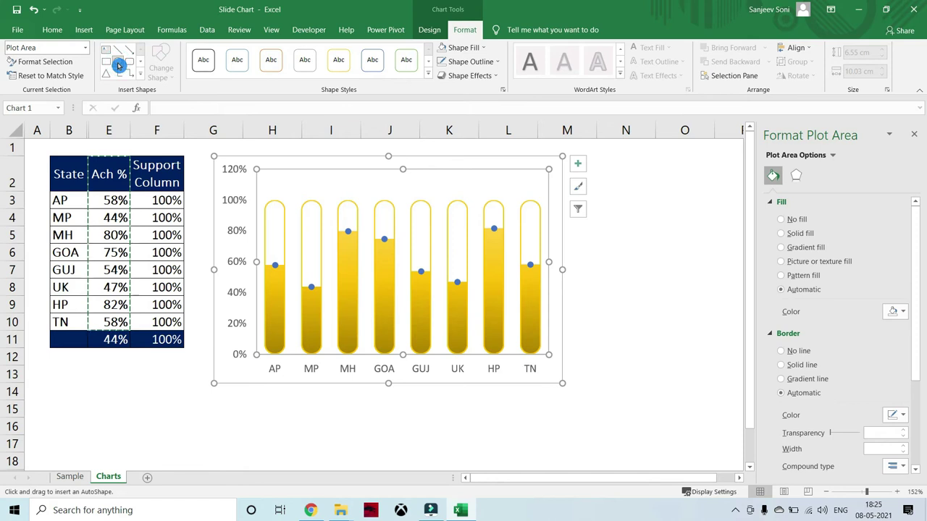
left_click(173, 390)
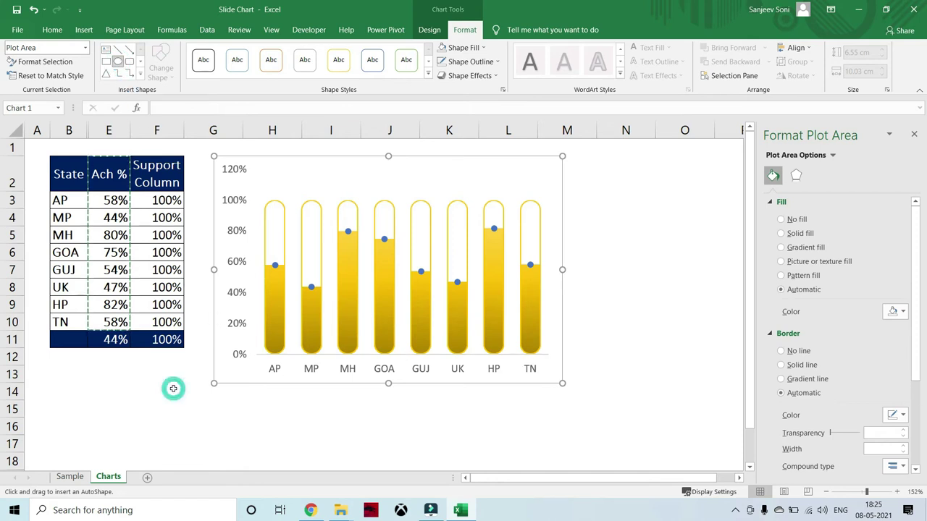
mouse_move(263, 388)
left_mouse_down()
mouse_move(205, 445)
mouse_move(207, 387)
mouse_move(201, 394)
mouse_move(285, 293)
mouse_move(280, 304)
mouse_move(275, 282)
mouse_move(196, 395)
left_mouse_up()
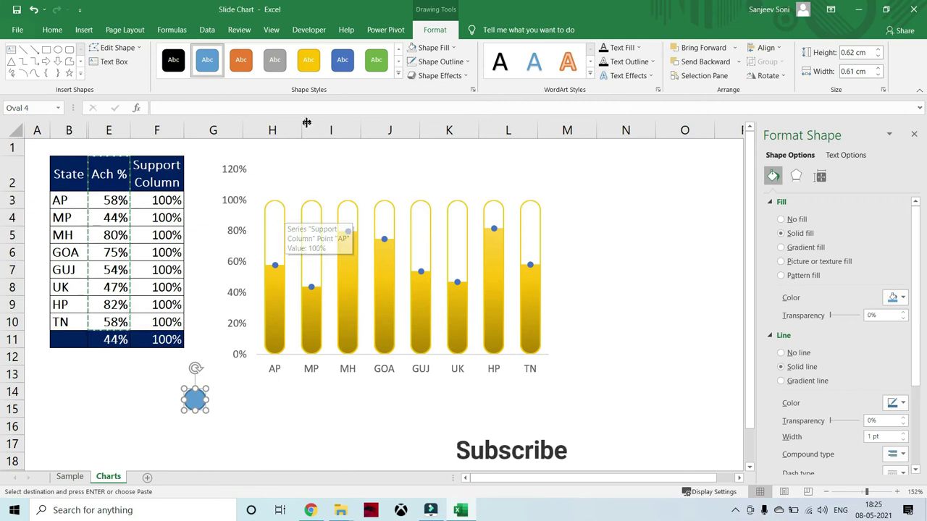
Fill the circle dark red and give it a red outline
left_click(456, 52)
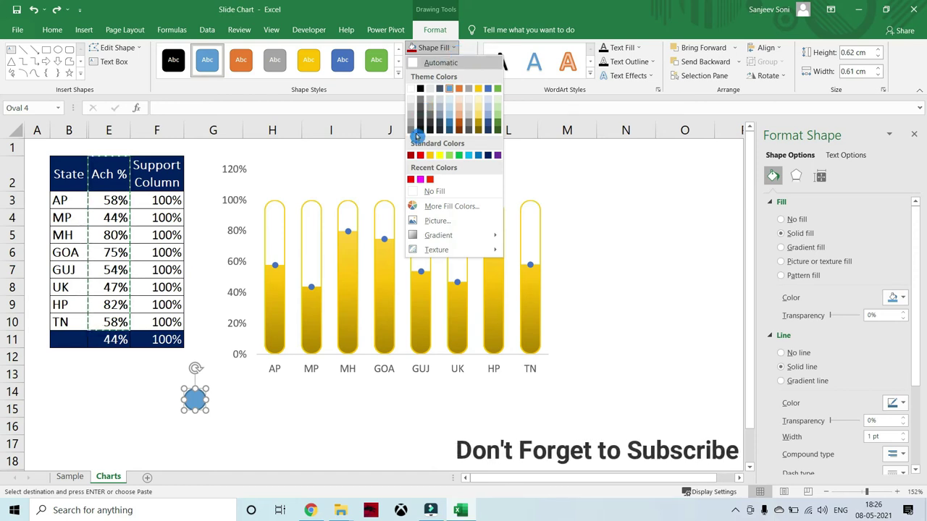
left_click(410, 155)
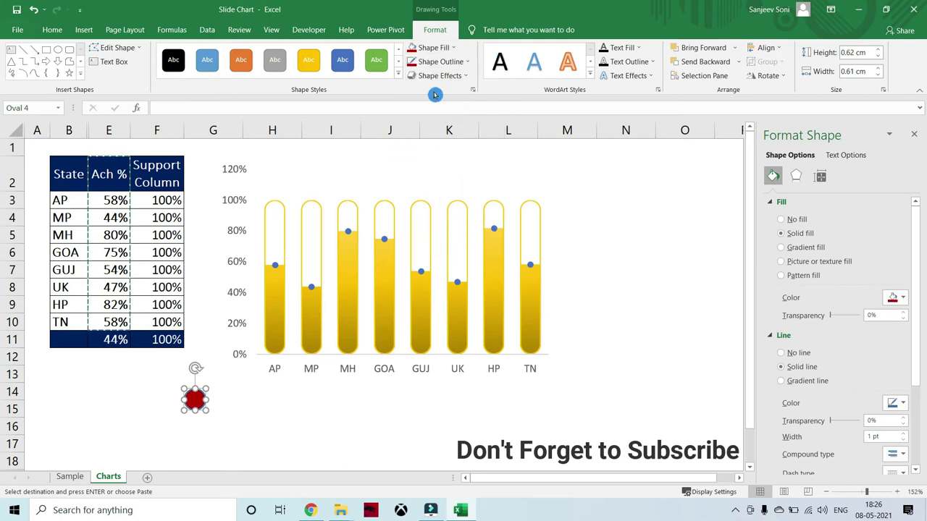
left_click(467, 64)
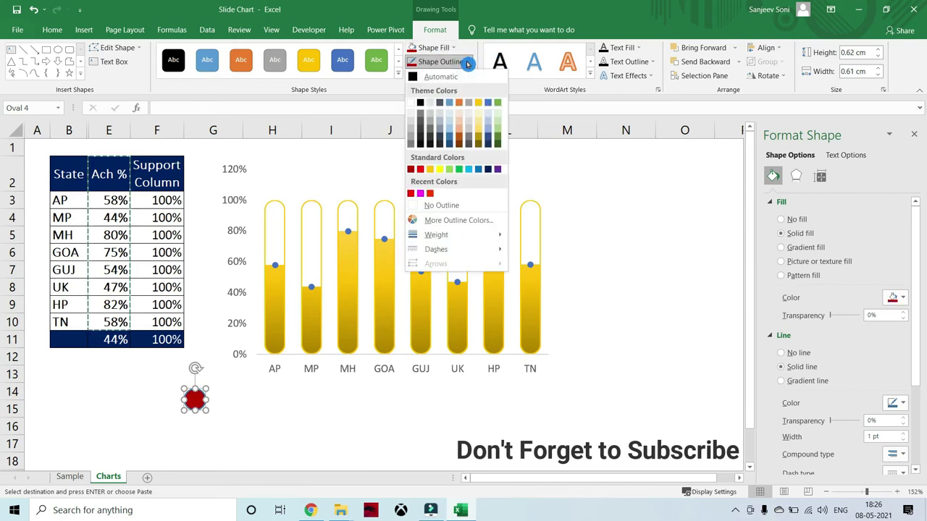
left_click(410, 171)
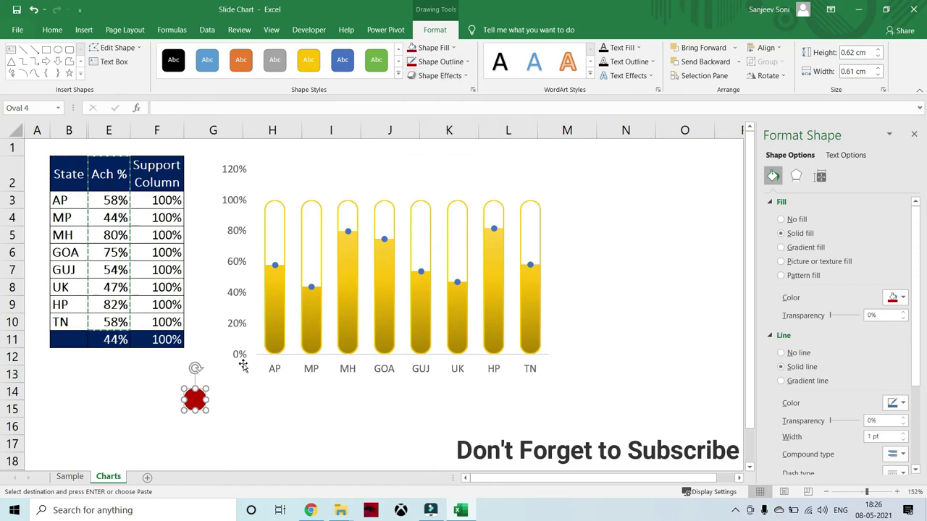
Apply the Preset 3 bevelled shape effect to the red ball
left_click(471, 76)
mouse_move(478, 100)
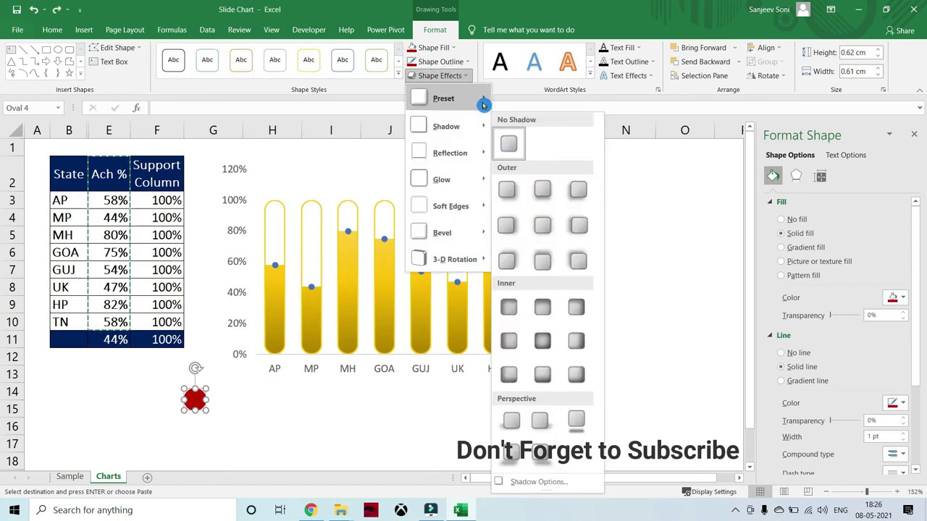
left_click(380, 430)
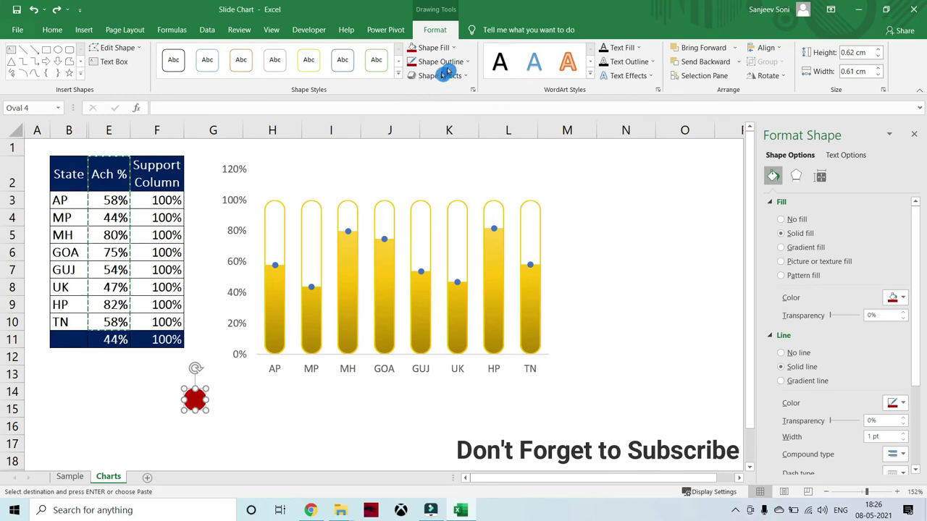
left_click(468, 66)
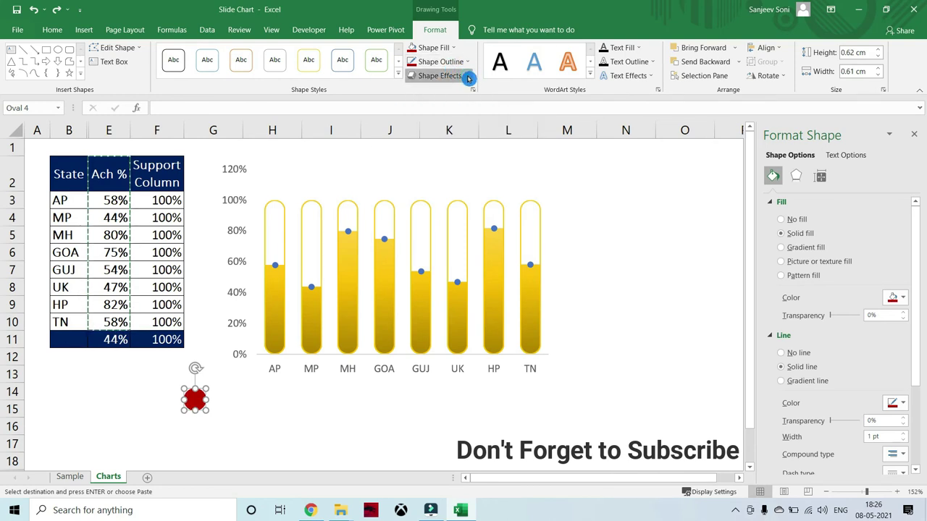
left_click(469, 76)
mouse_move(470, 104)
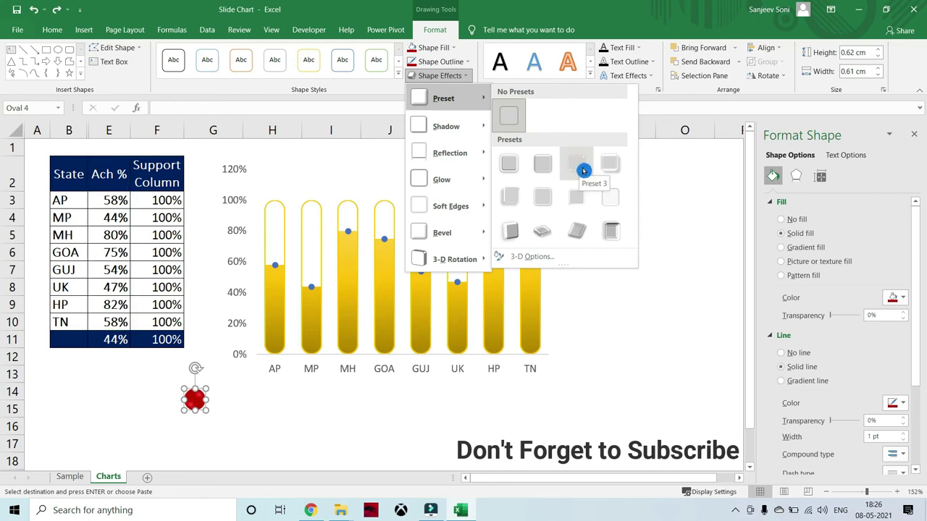
left_click(584, 170)
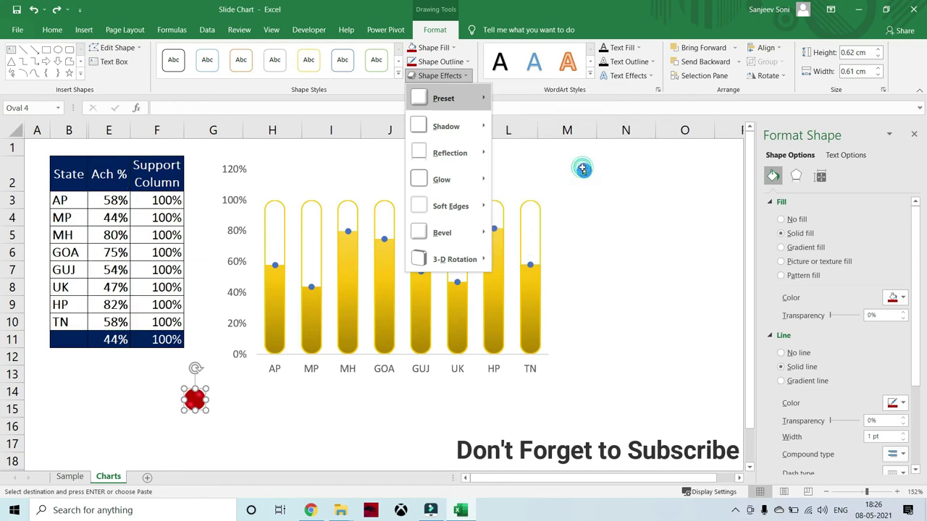
left_click(352, 412)
Copy the red ball shape and select the Ach % marker series
left_click(196, 402)
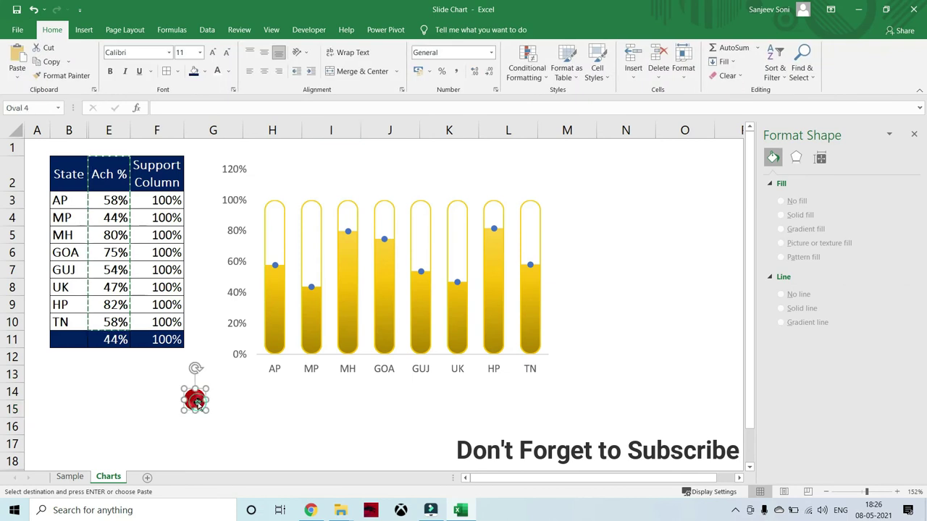
key("ctrl+c")
key("Escape")
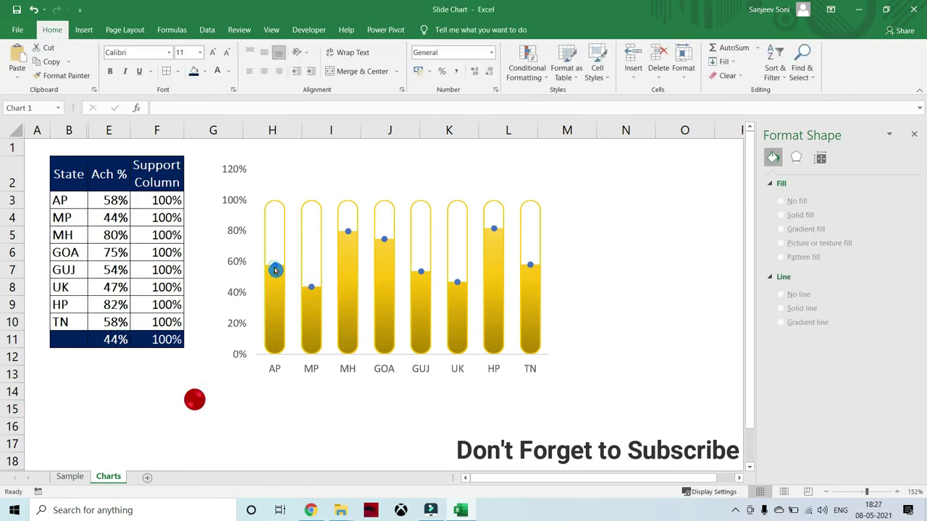
left_click(275, 269)
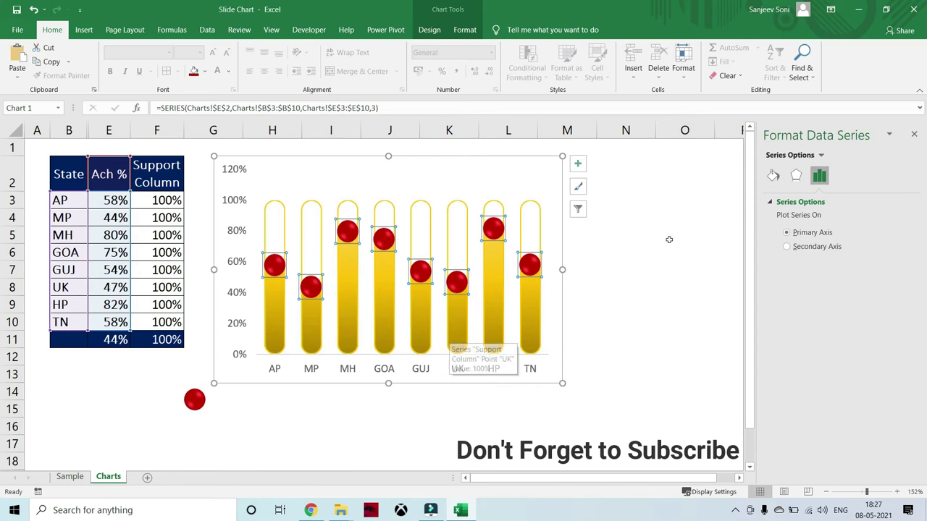
left_click(616, 274)
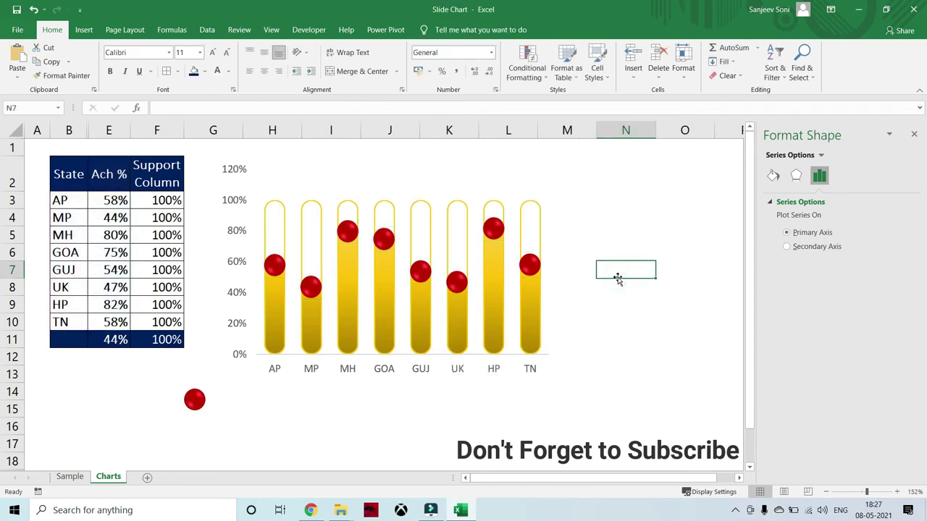
Reselect the red-ball Ach % series in the thermometer chart
mouse_move(469, 303)
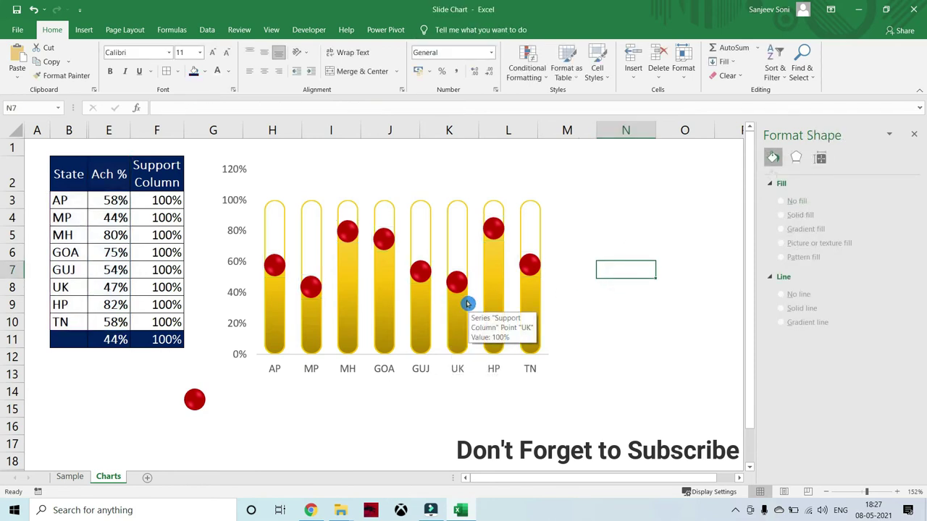
left_click(348, 323)
left_click(420, 238)
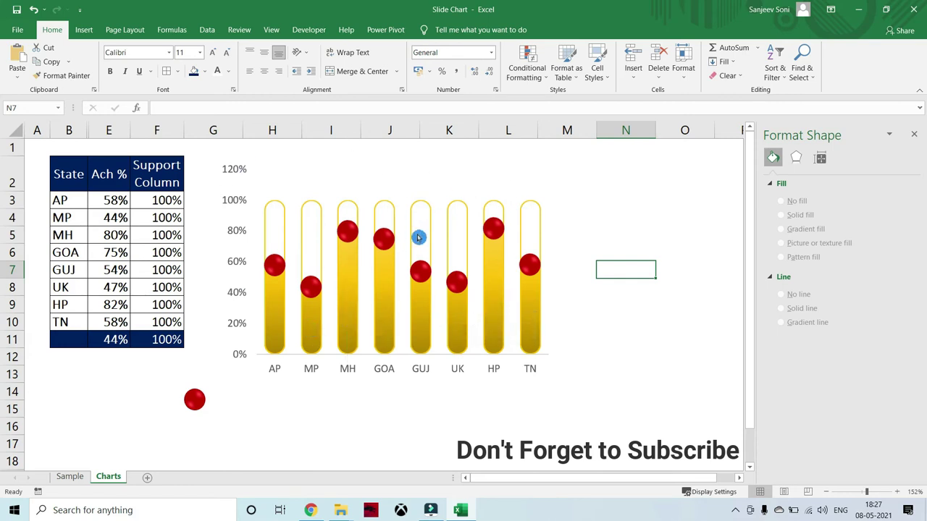
left_click(270, 227)
left_click(318, 215)
left_click(389, 288)
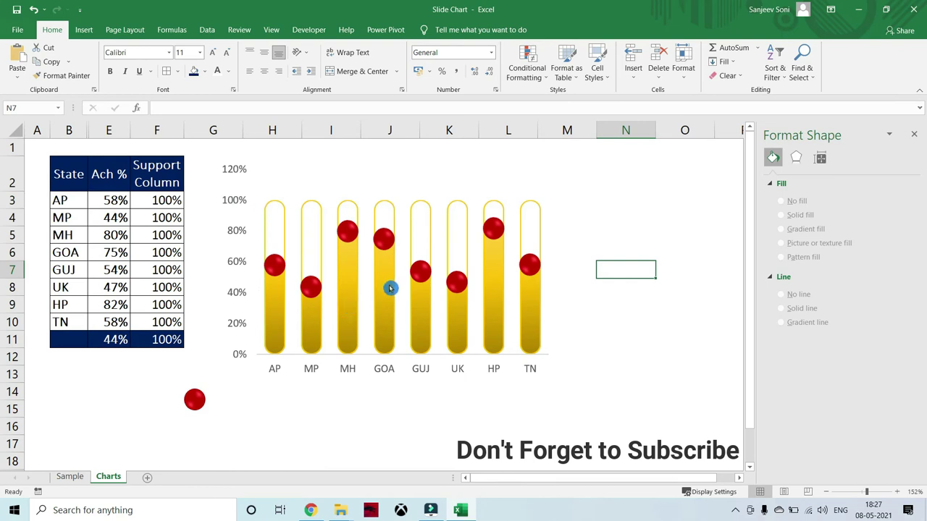
left_click(275, 268)
Add data labels to the red ball series and position them Center
right_click(276, 269)
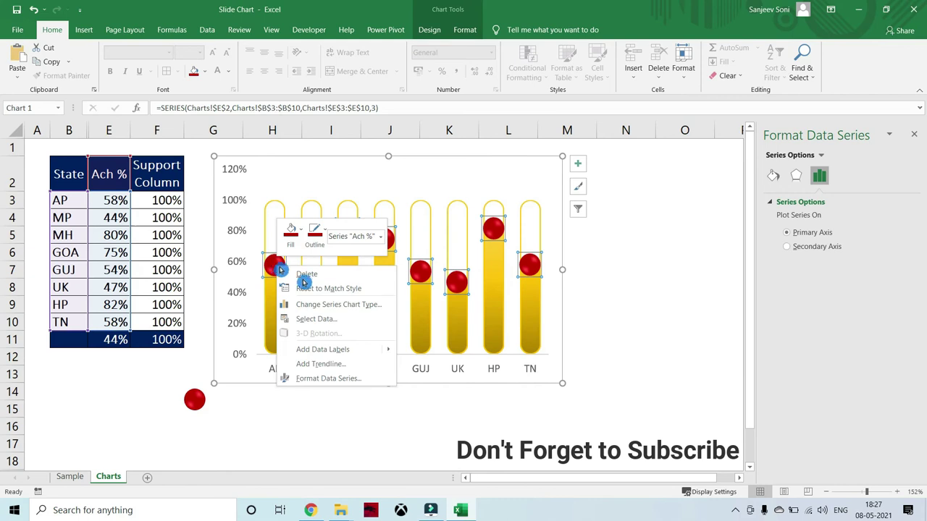
mouse_move(391, 354)
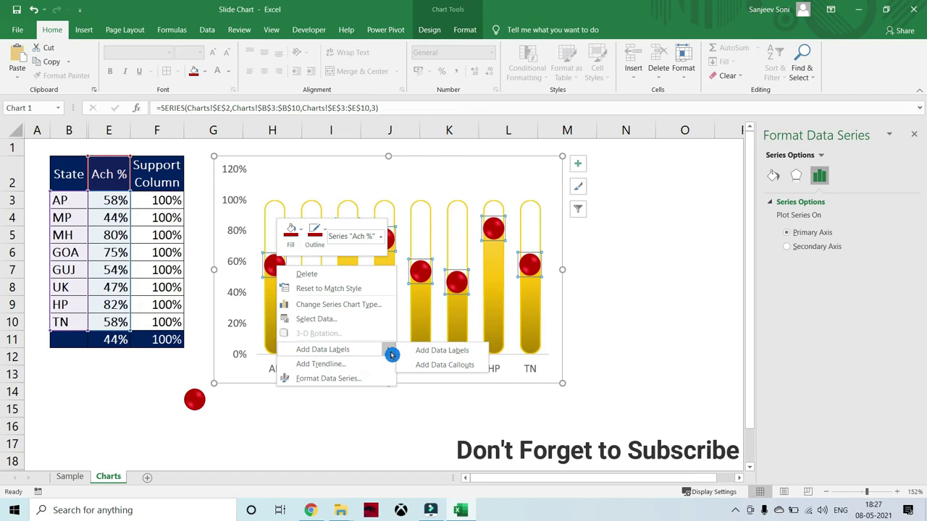
left_click(442, 352)
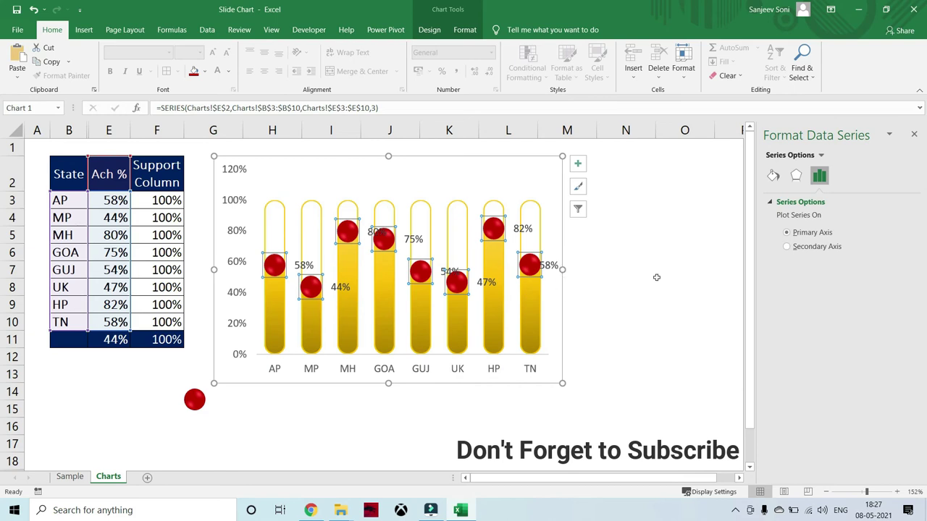
left_click(577, 163)
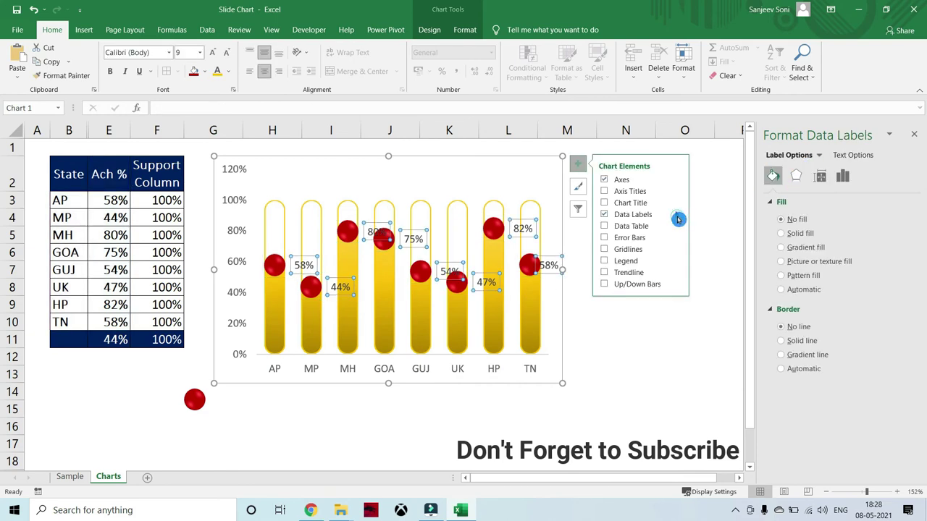
left_click(677, 216)
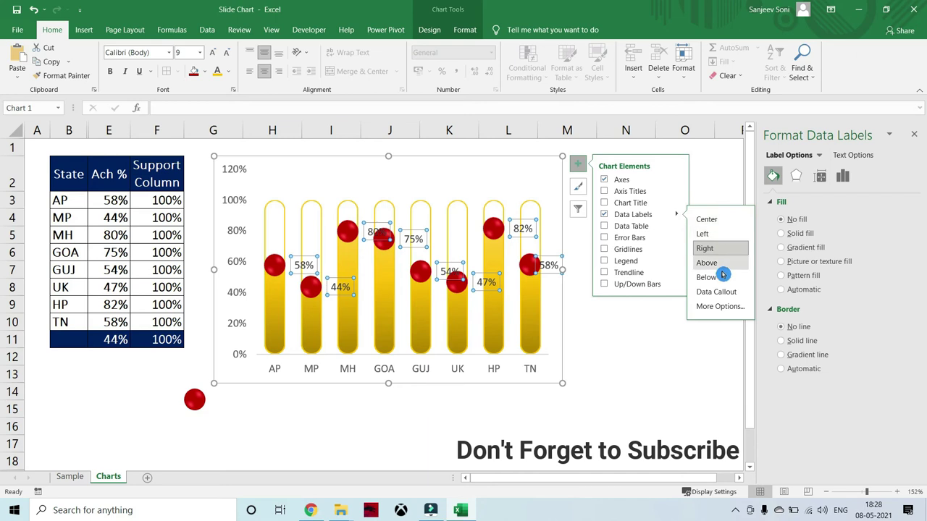
left_click(735, 220)
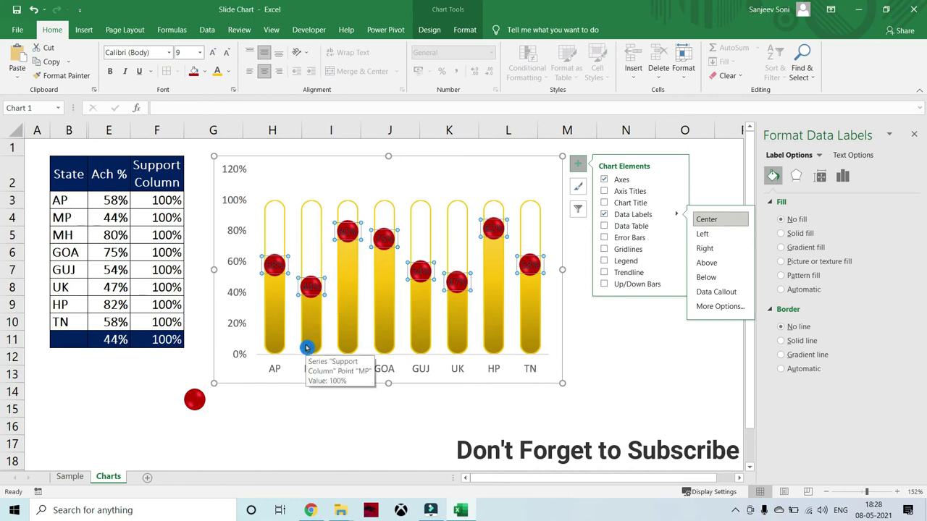
Format the ball labels in white, 7-point font
left_click(229, 78)
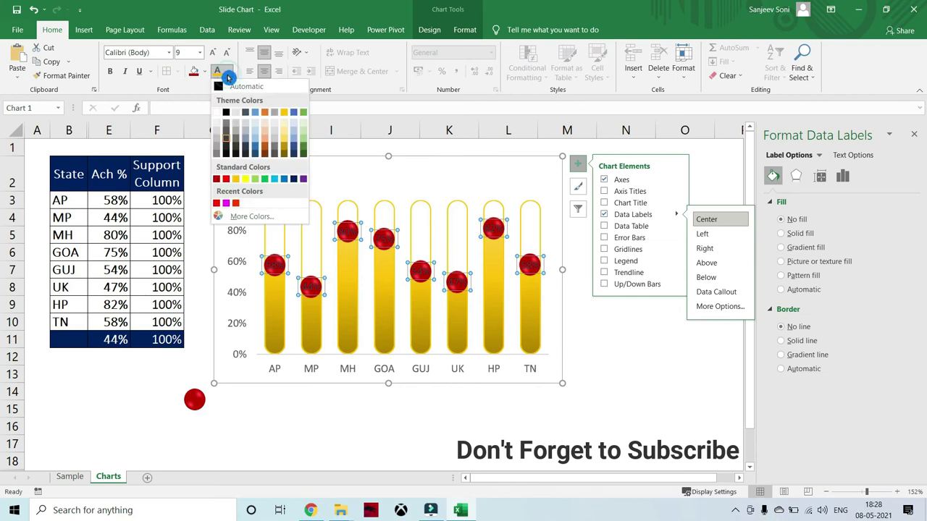
left_click(235, 181)
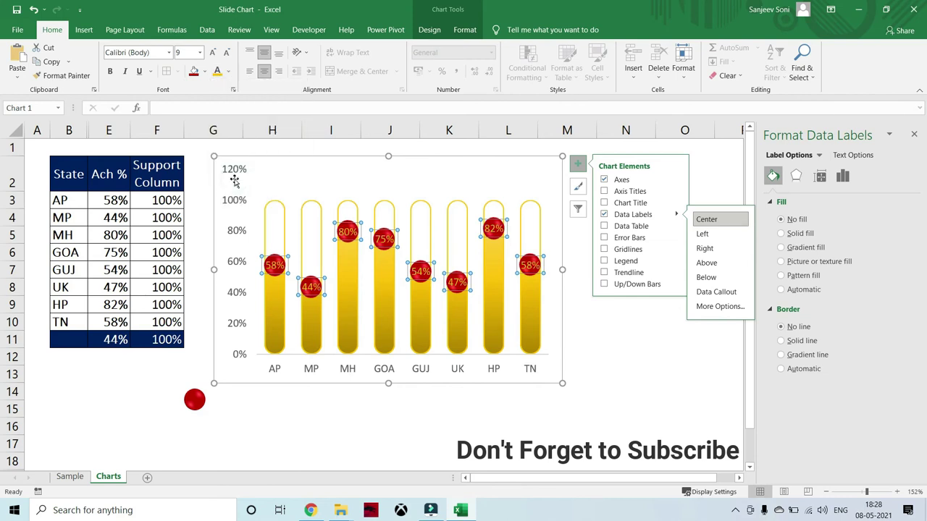
left_click(228, 74)
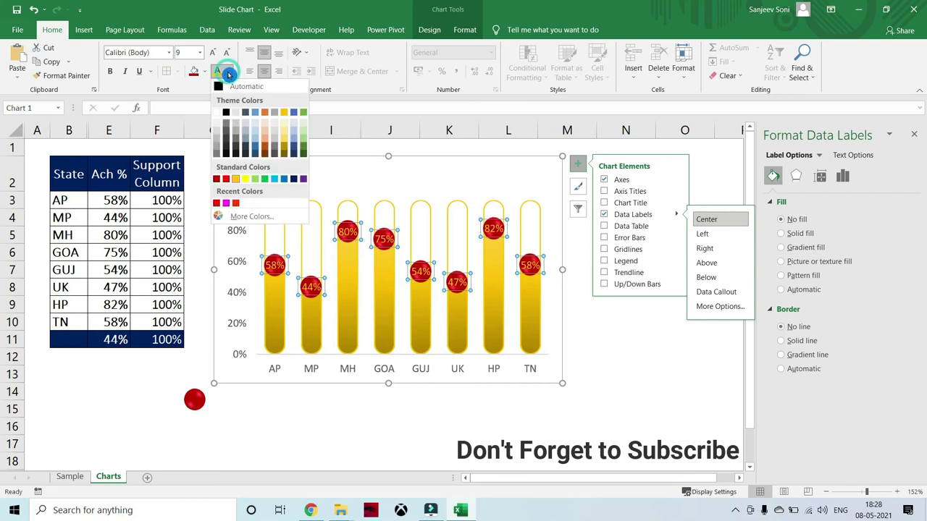
left_click(218, 116)
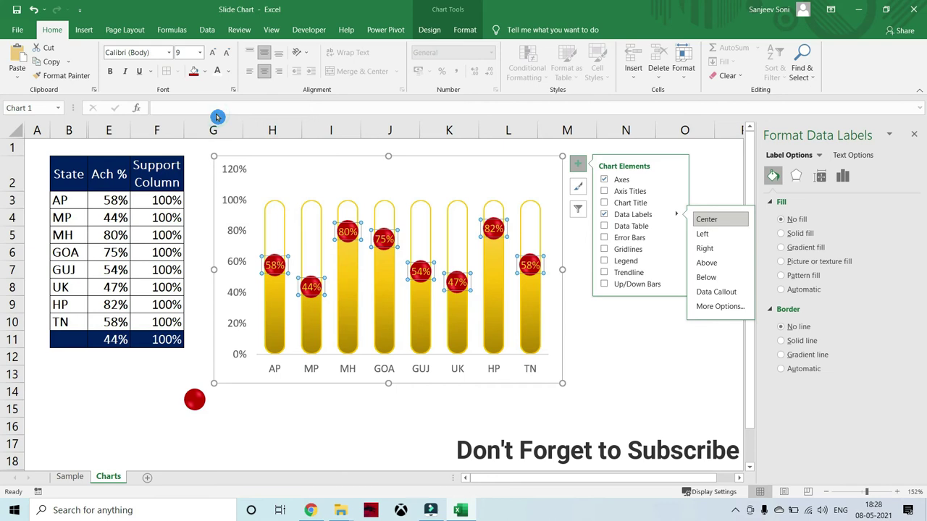
left_click(199, 53)
type("7")
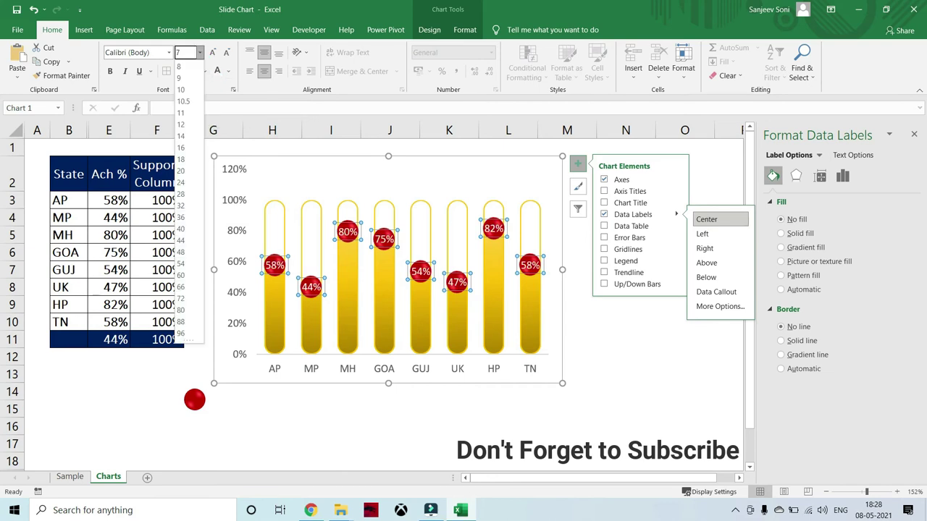
key("Return")
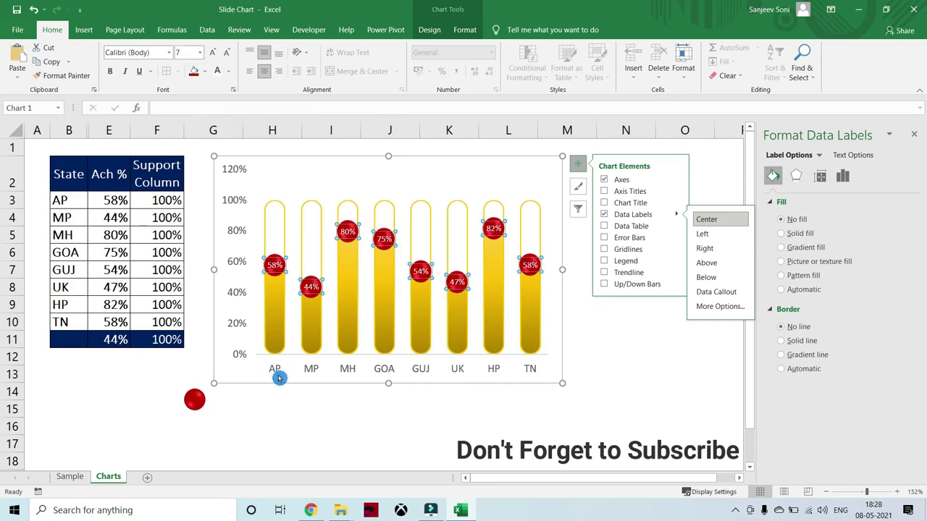
left_click(255, 425)
left_click(196, 400)
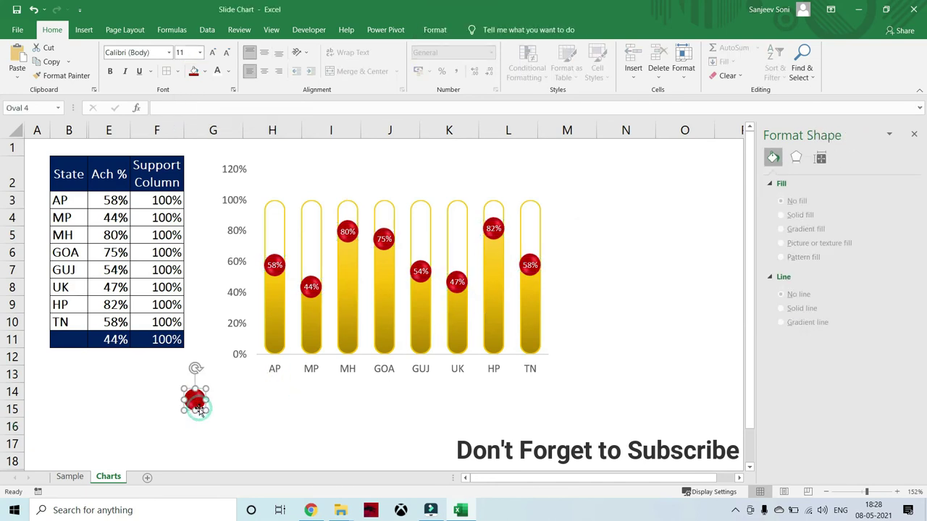
Delete the loose red ball and drag the thermometer chart slightly right
key("Delete")
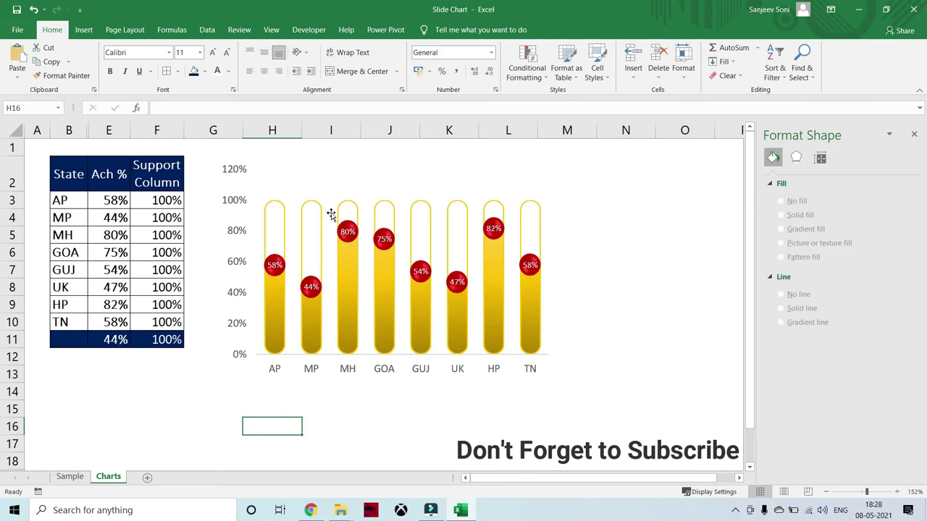
left_click(331, 214)
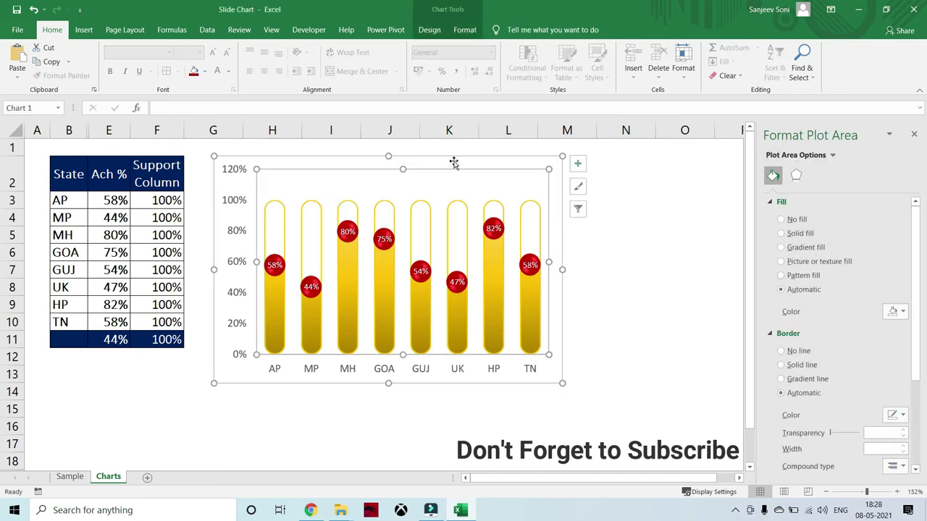
left_click_drag(453, 162, 504, 162)
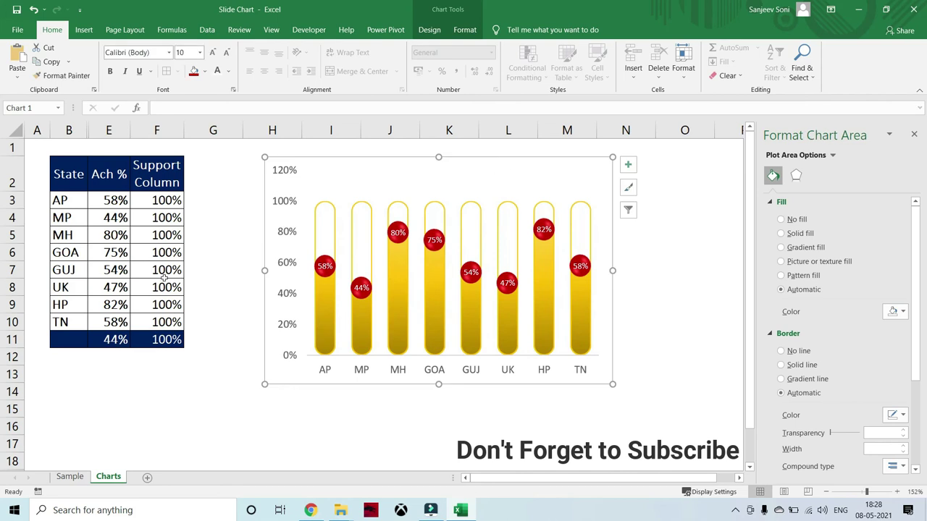
Enter 58% as MH's achievement in cell E5
left_click(120, 206)
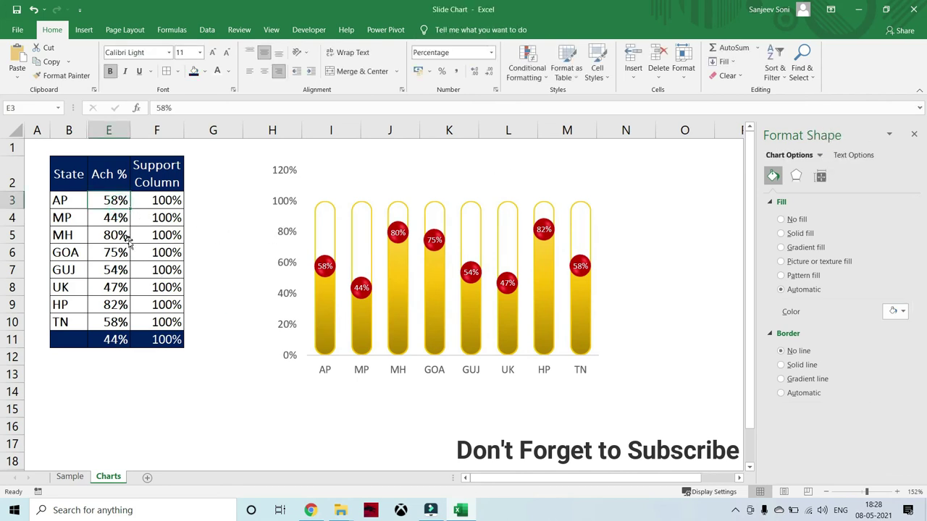
left_click(117, 239)
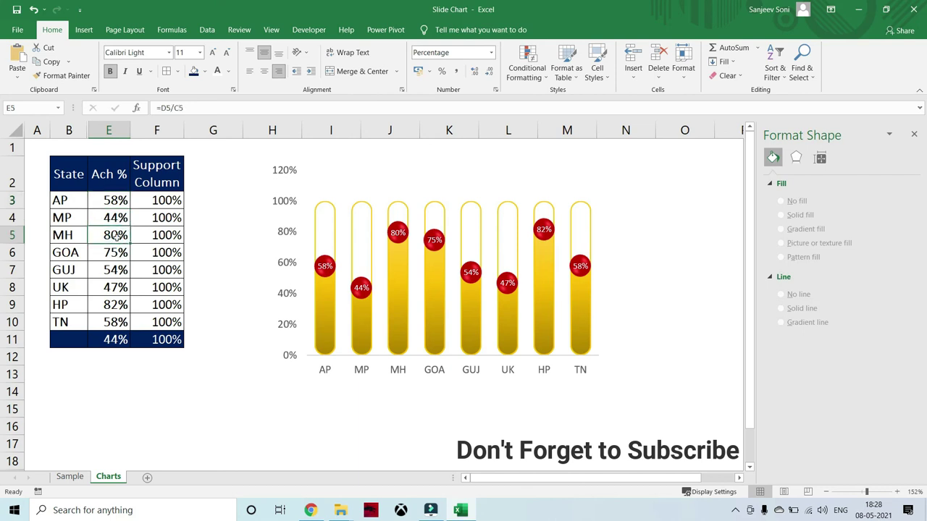
type("58%")
key("Return")
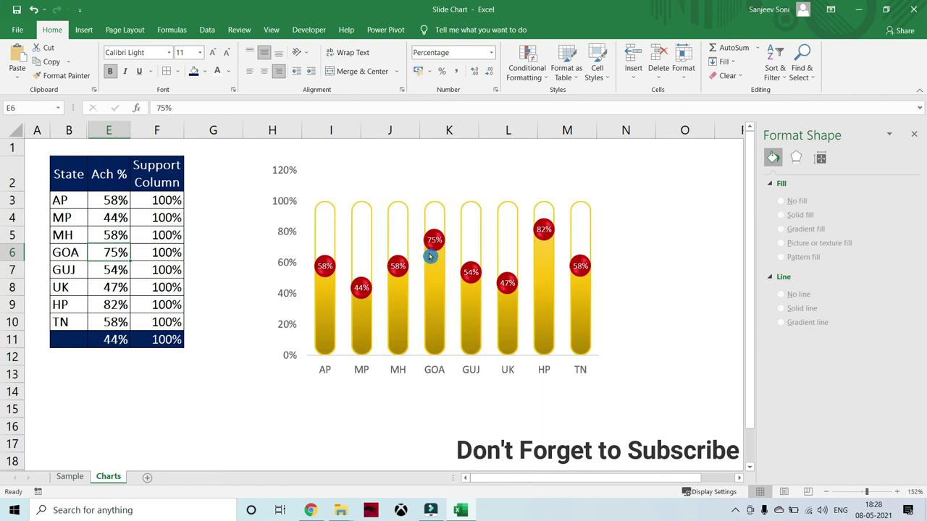
Set GOA's achievement to 41%, then select the chart's vertical percentage axis
mouse_move(404, 304)
type("1")
key("Return")
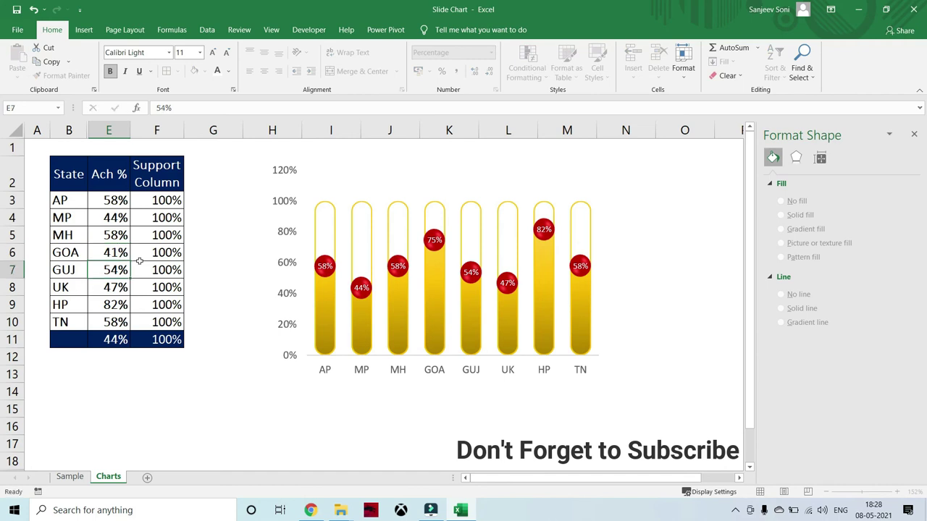
mouse_move(436, 307)
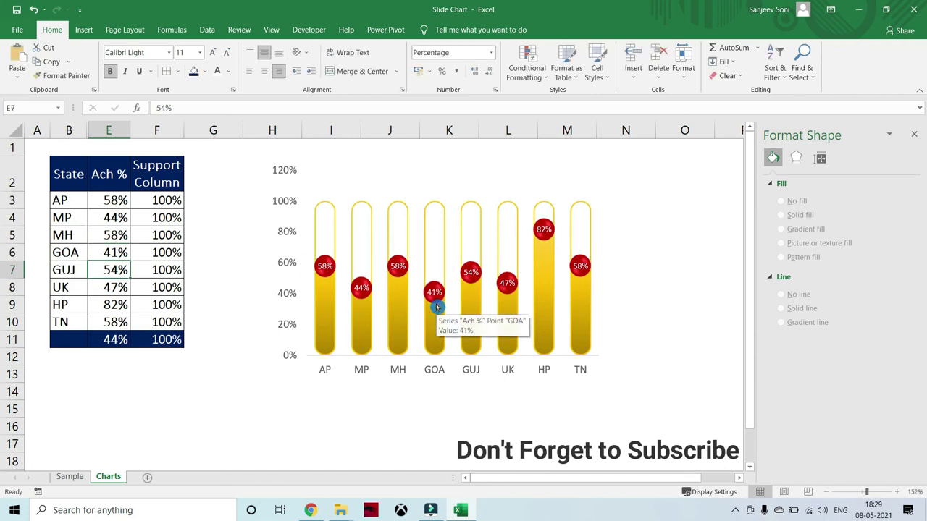
left_click(289, 207)
left_click(289, 207)
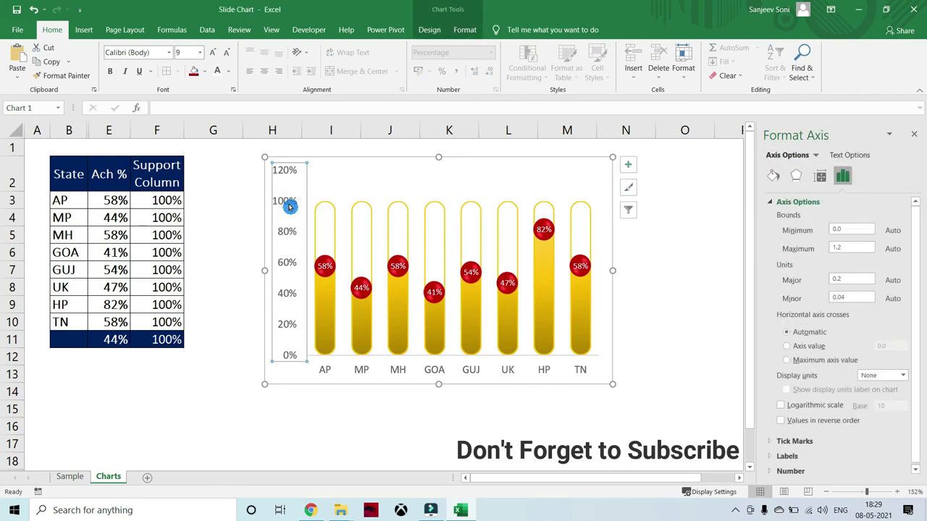
Delete the vertical percentage axis and select the state-name category axis
key("Delete")
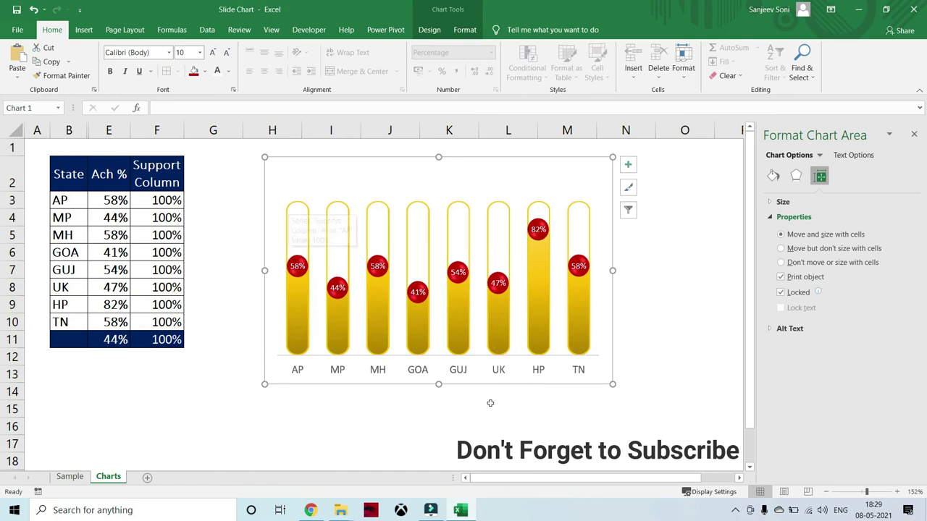
left_click(523, 365)
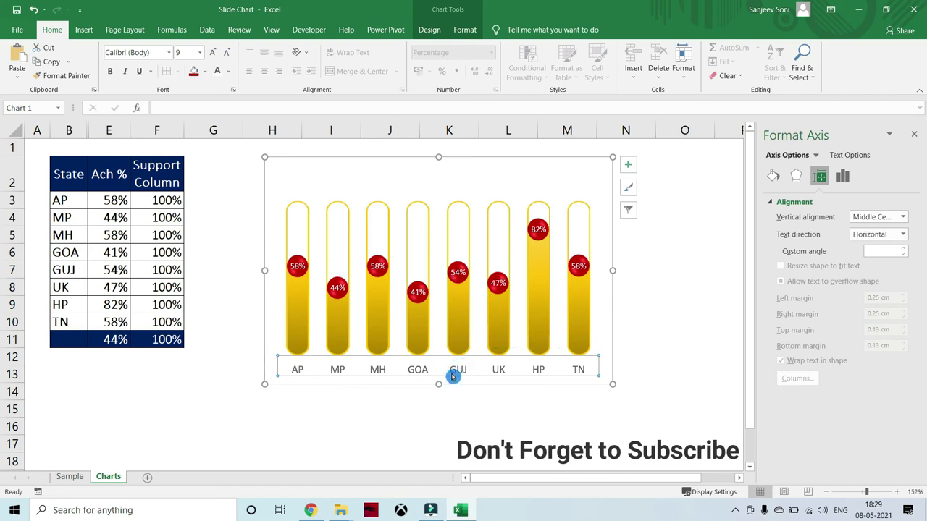
Give the state-name category axis a yellow outline
left_click(467, 30)
left_click(470, 61)
mouse_move(507, 235)
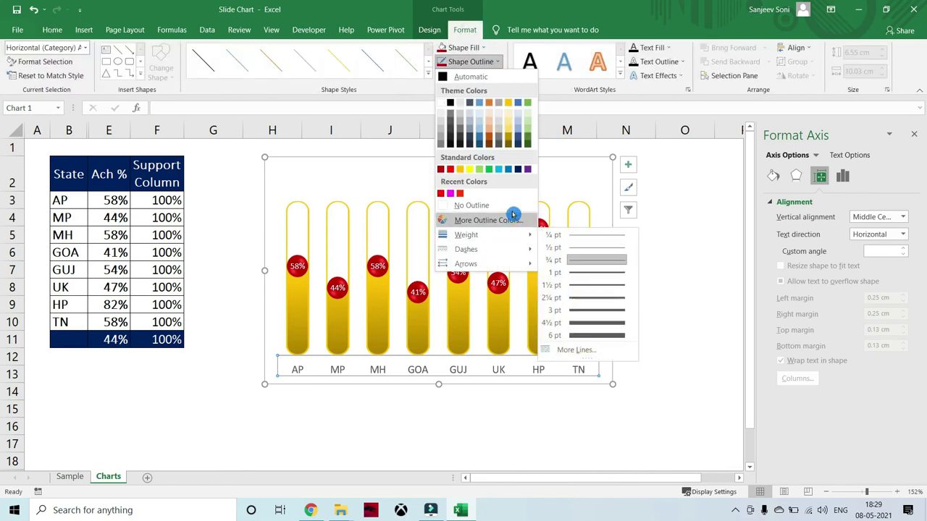
left_click(460, 171)
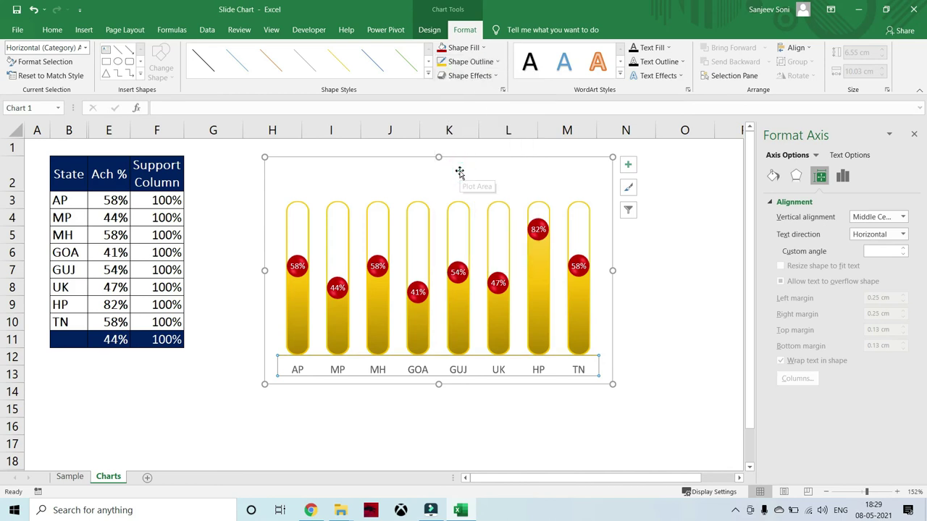
Make the category axis line 4½ pt thick
left_click(497, 63)
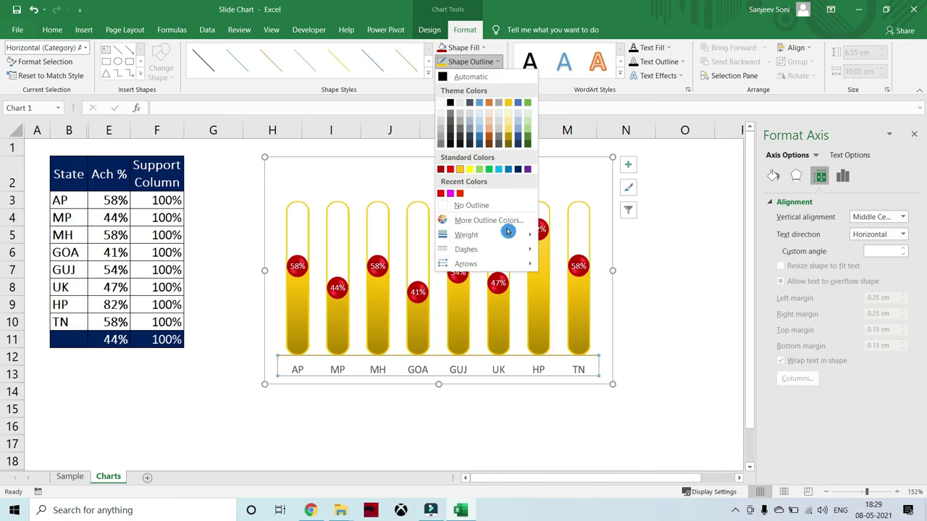
mouse_move(511, 235)
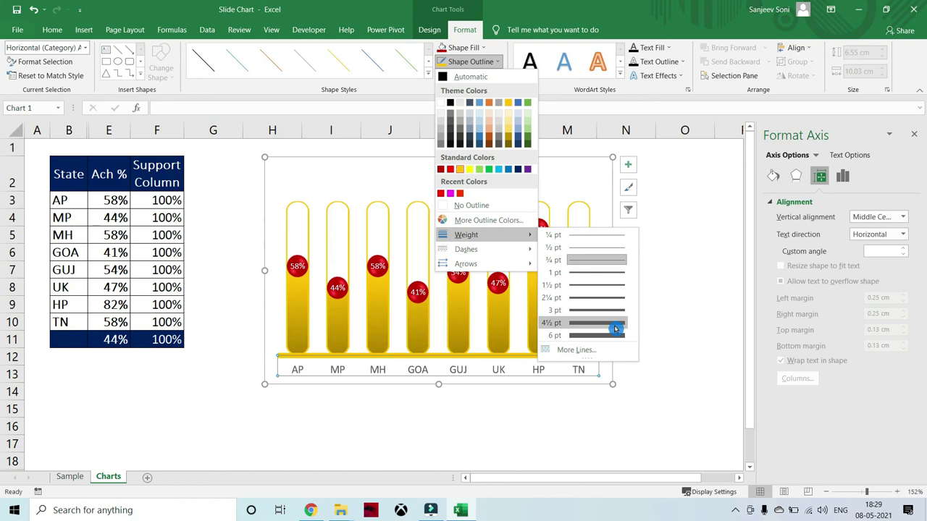
left_click(615, 328)
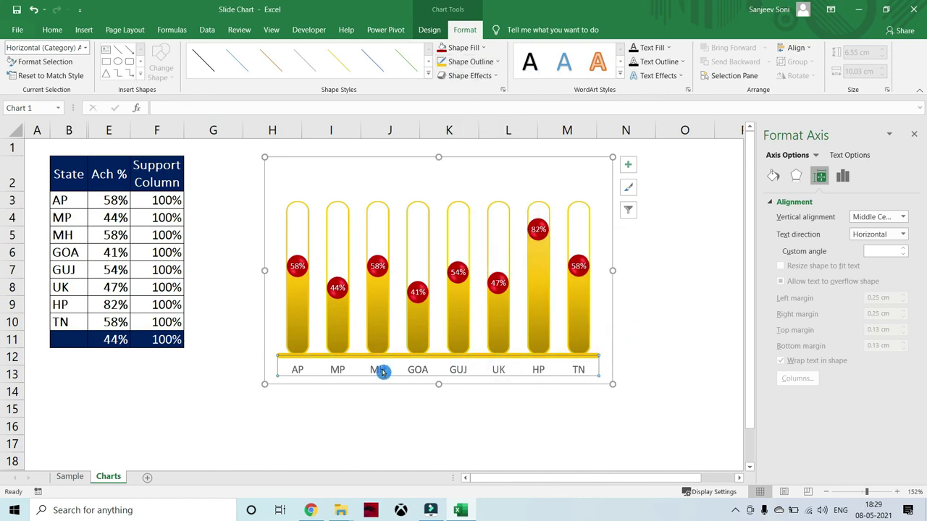
left_click(326, 357)
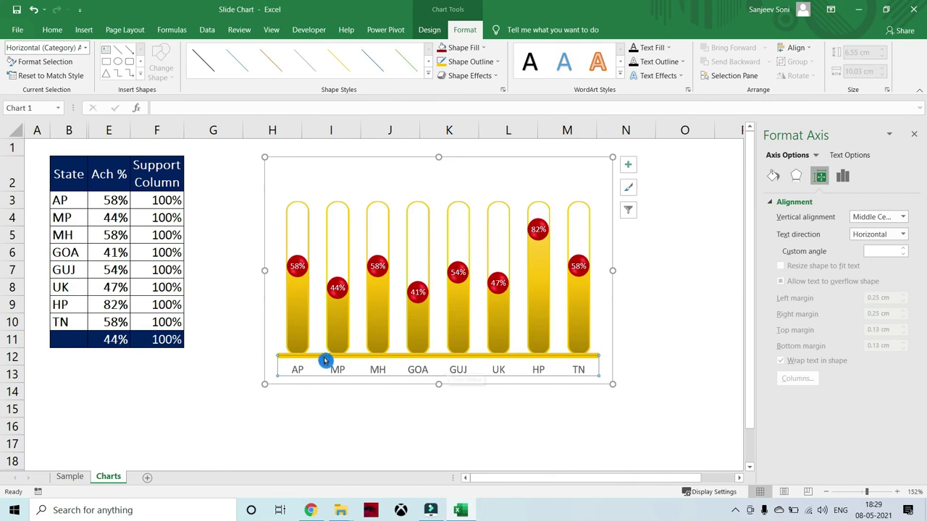
left_click(483, 50)
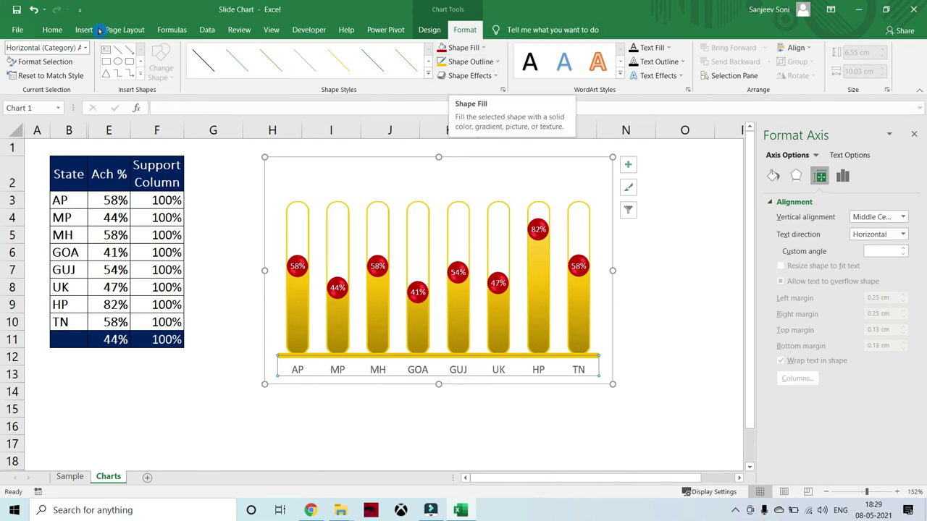
left_click(65, 34)
left_click(57, 33)
Colour the state-name axis labels orange
left_click(207, 74)
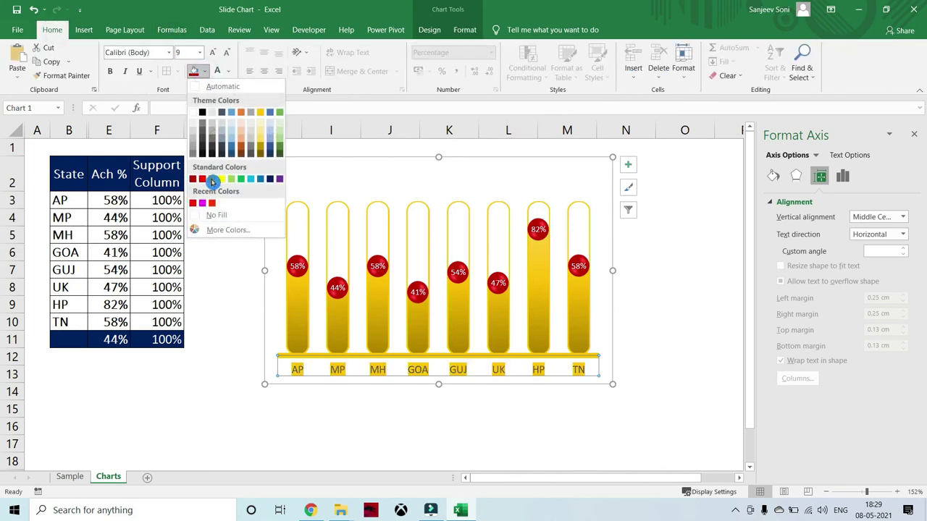
left_click(227, 72)
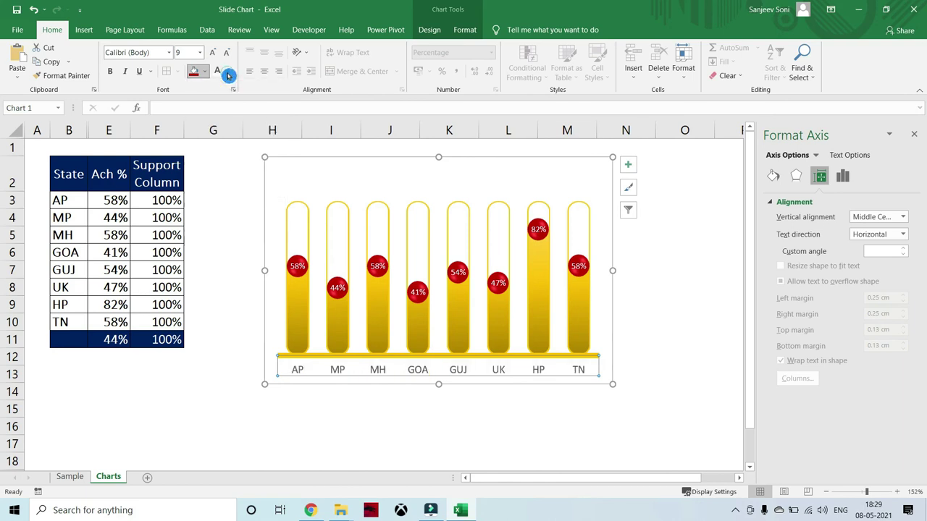
left_click(227, 72)
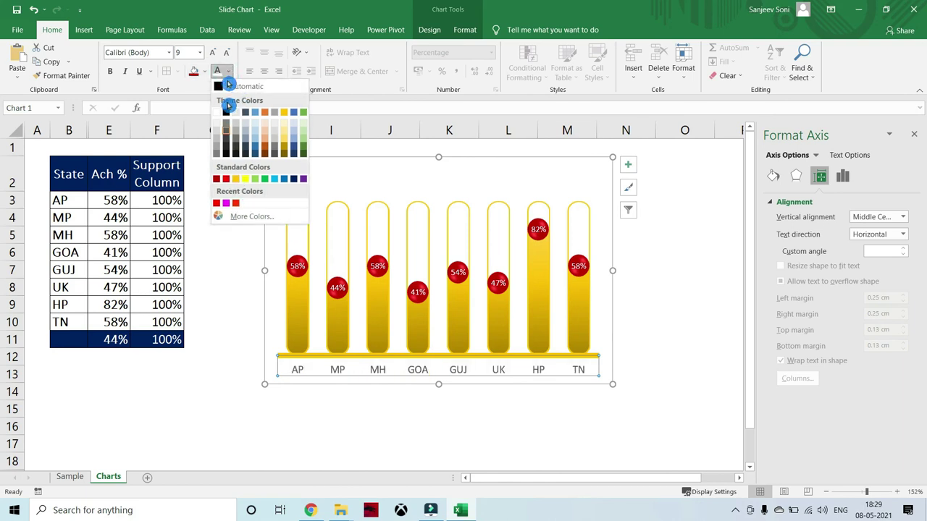
left_click(235, 180)
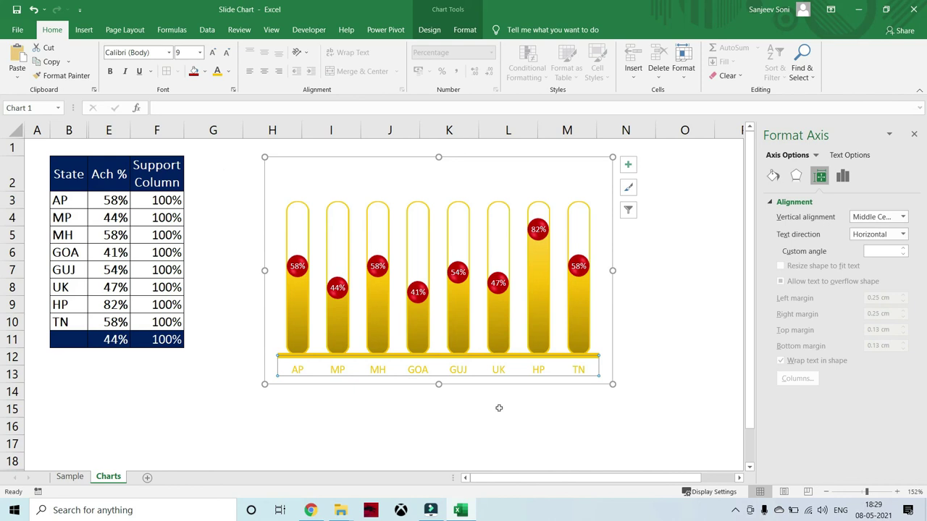
Add round dot ends to the axis line using Arrow Style 11
left_click(467, 32)
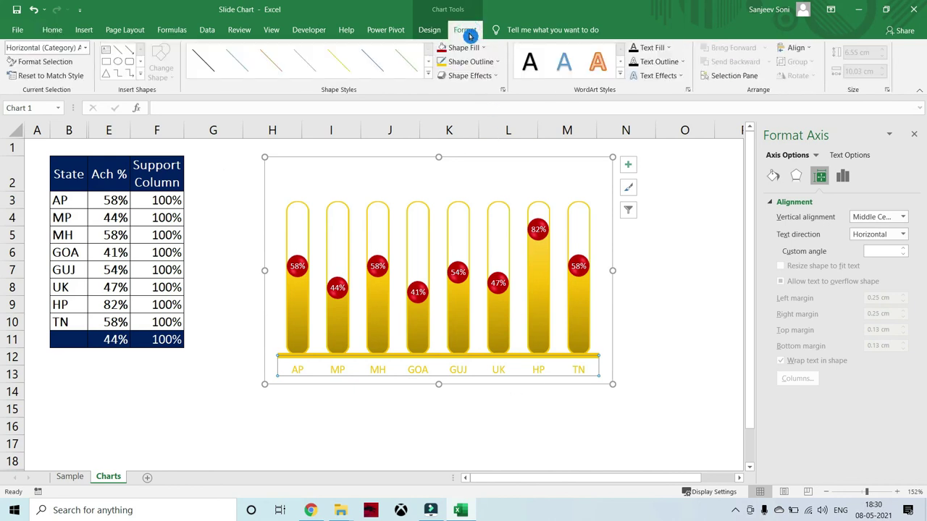
left_click(498, 77)
left_click(505, 69)
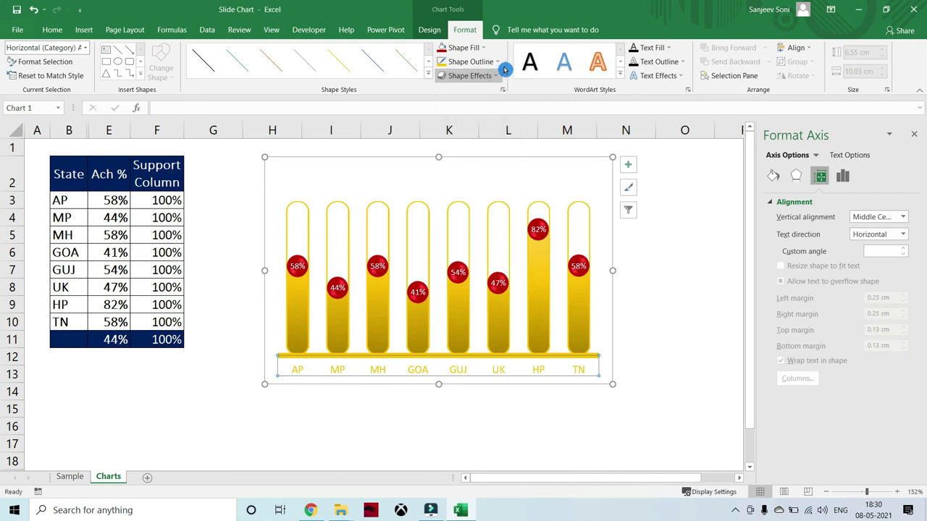
left_click(500, 64)
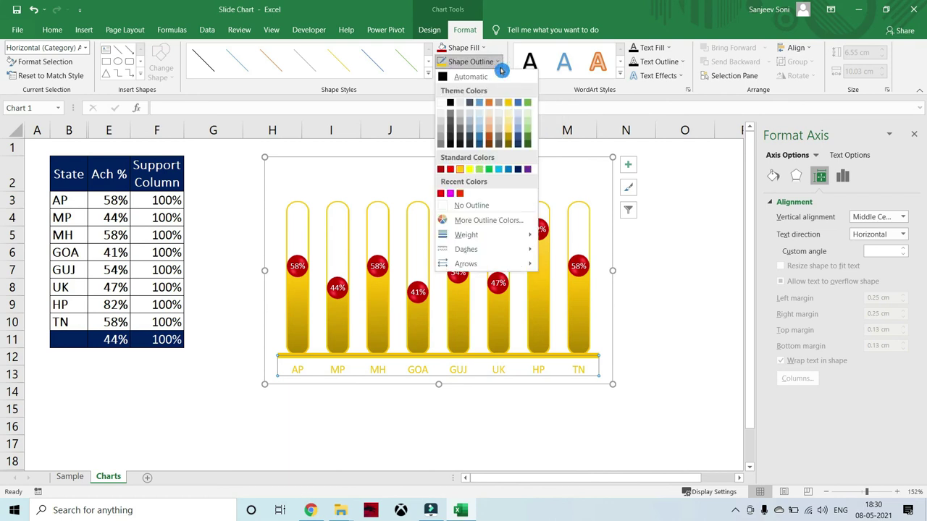
mouse_move(512, 256)
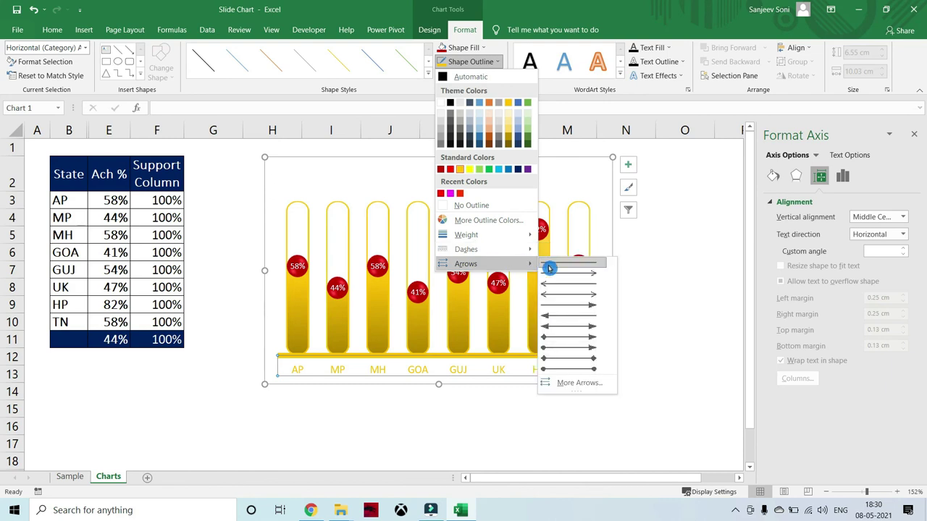
left_click(576, 371)
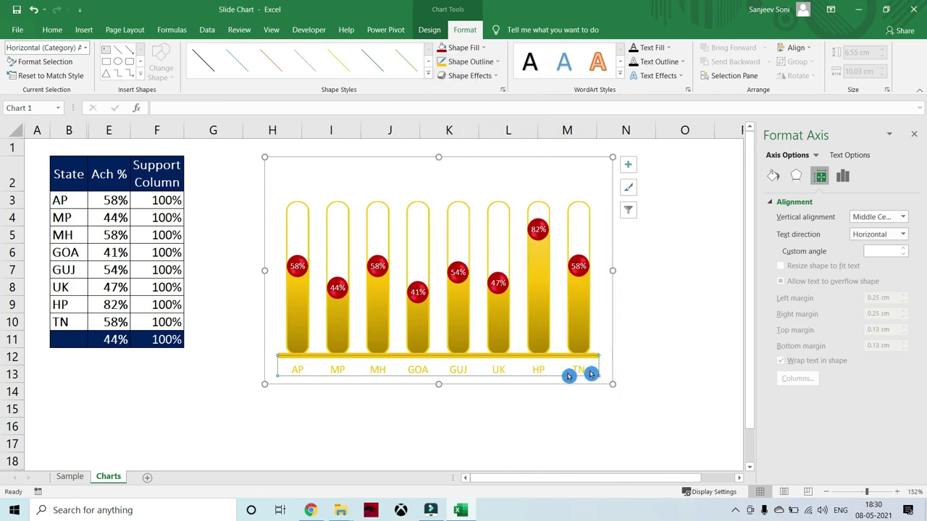
left_click(644, 319)
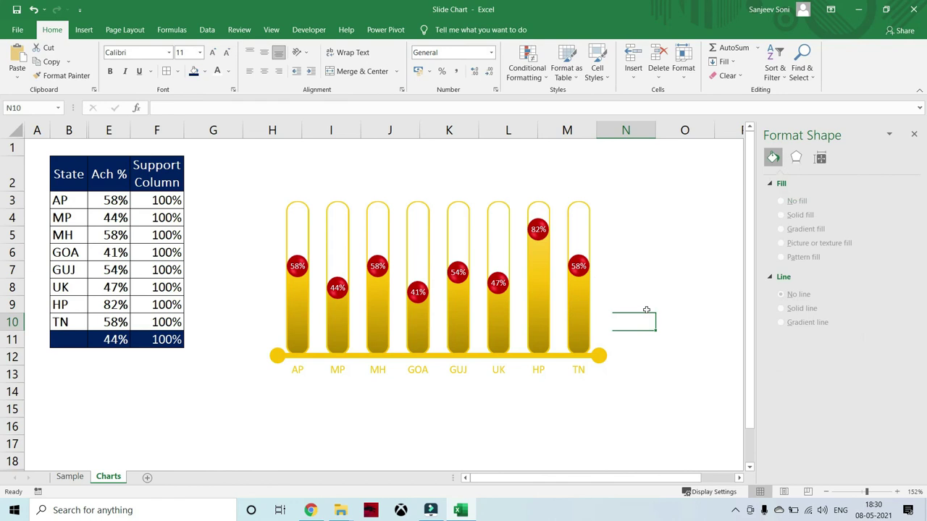
Thin the horizontal axis line from 4½ pt to 3 pt
left_click(594, 358)
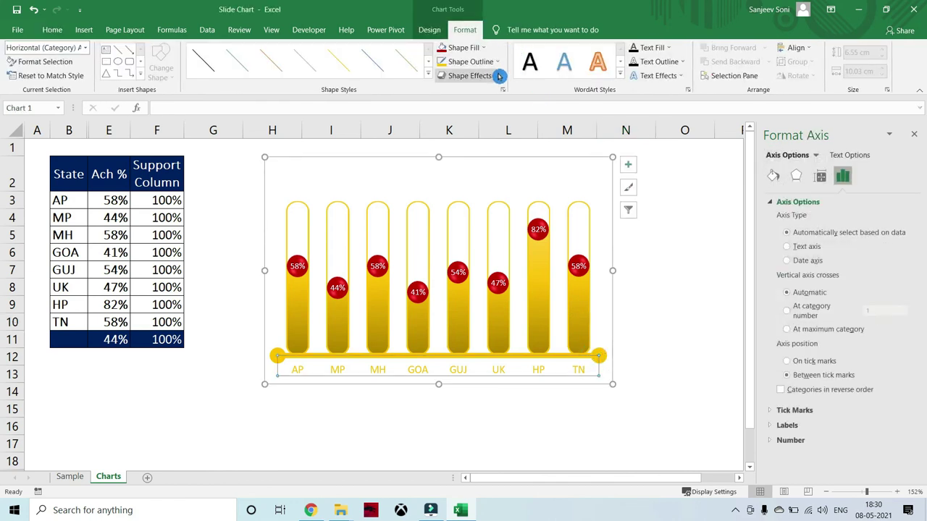
left_click(499, 66)
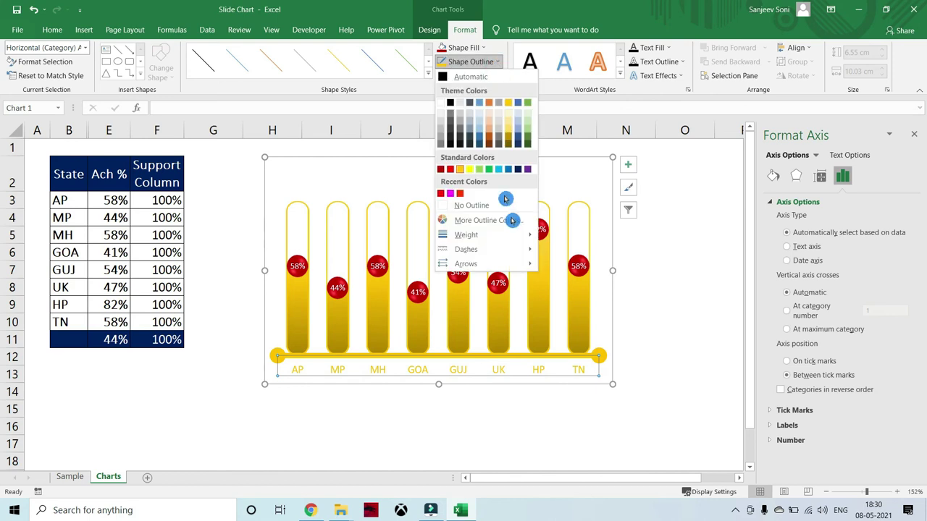
mouse_move(518, 234)
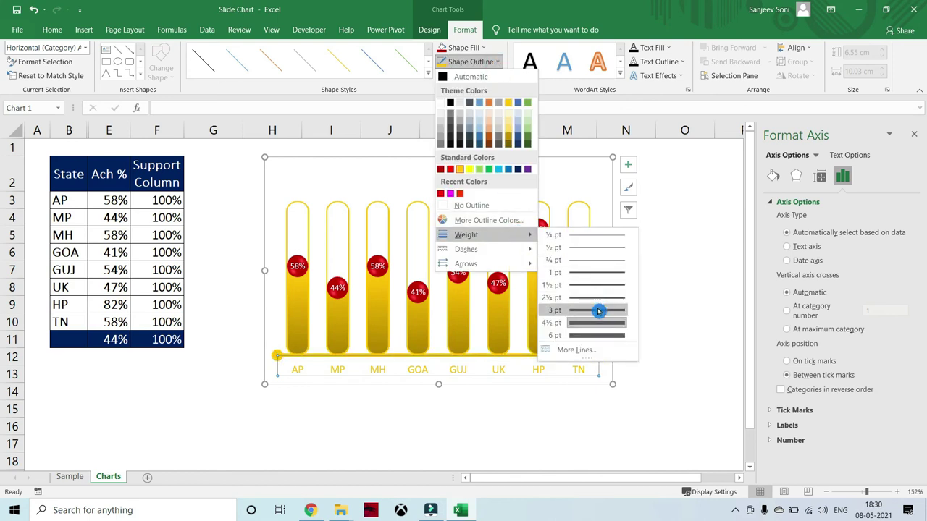
left_click(598, 311)
left_click(646, 316)
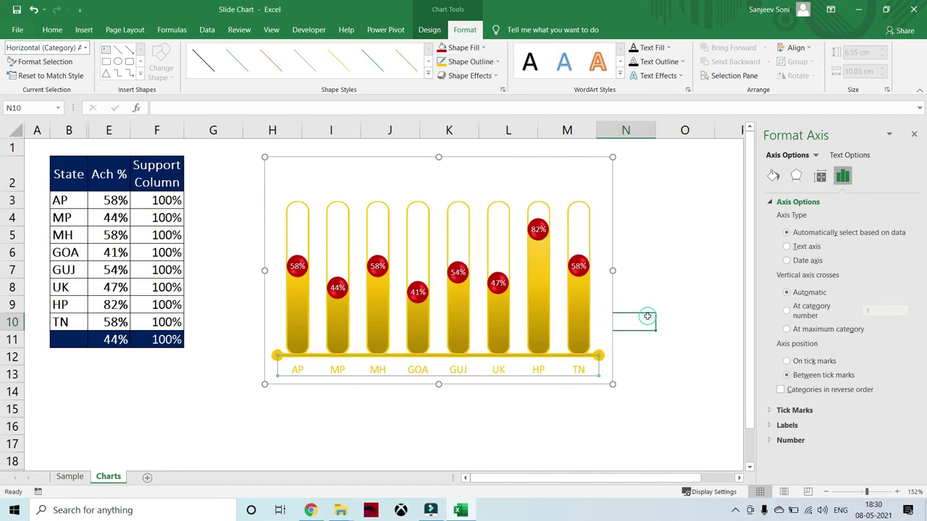
Add a chart title reading 'Revenue Target Vs Actuals'
left_click(570, 191)
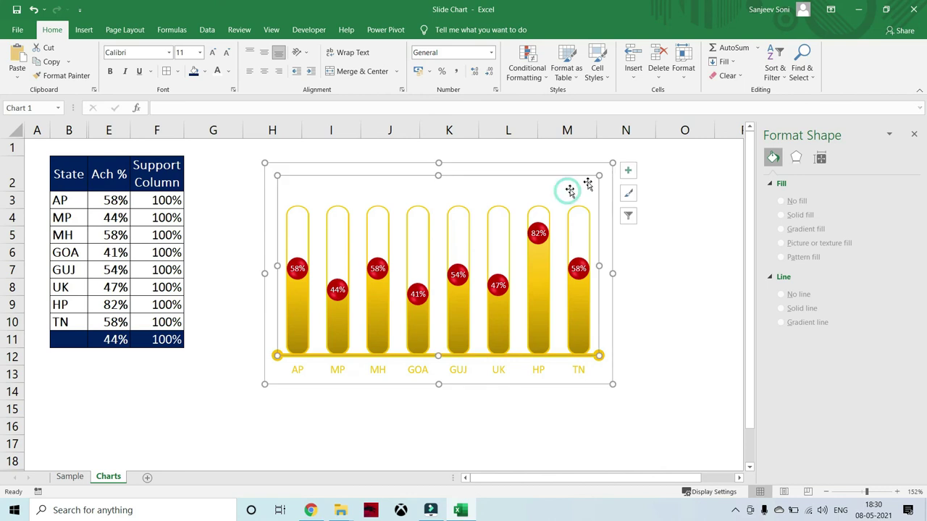
left_click(630, 173)
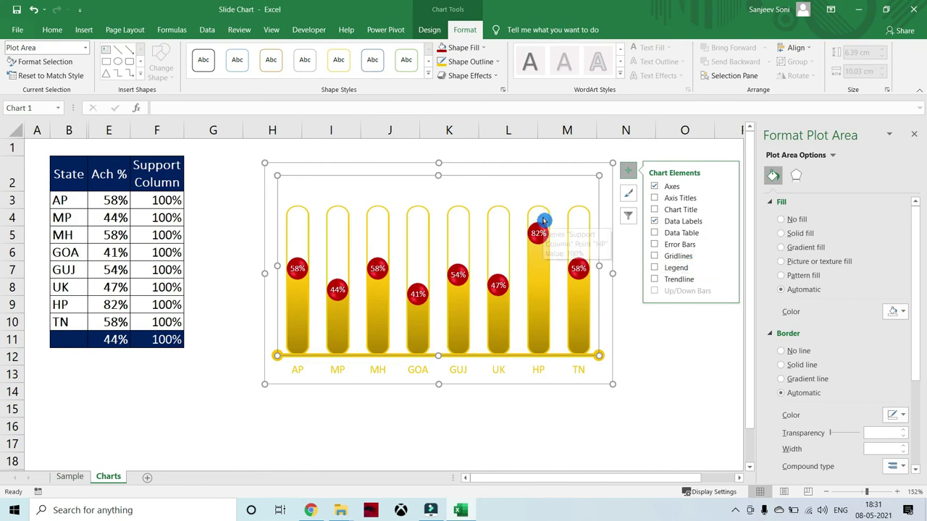
left_click(655, 210)
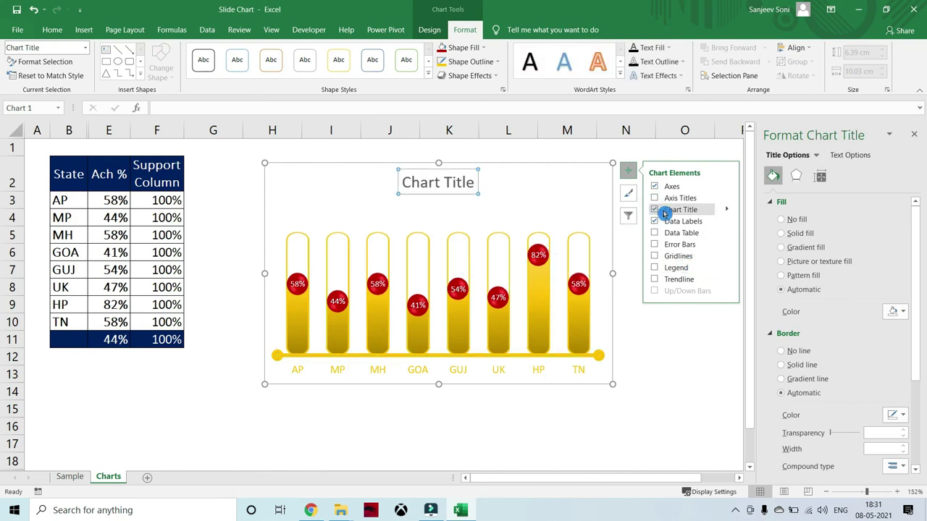
left_click(439, 186)
triple_click(440, 188)
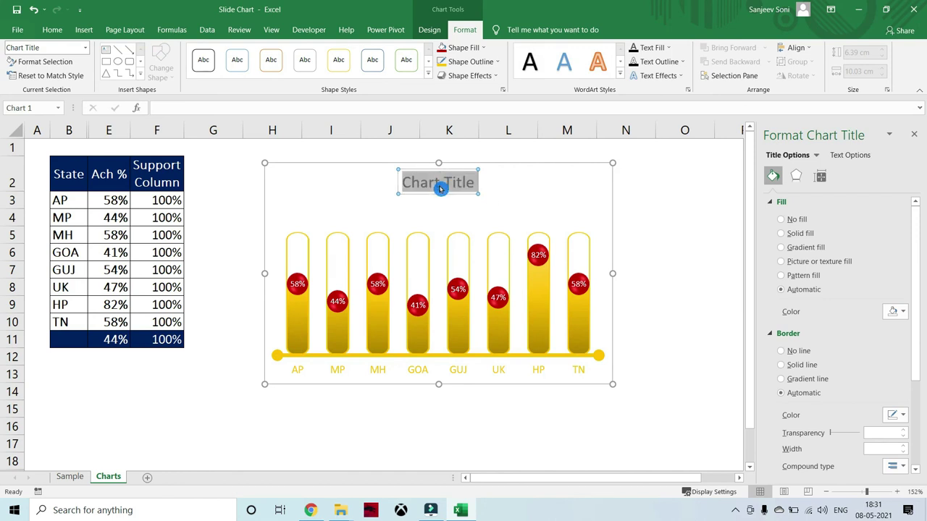
type("Revenue Target Vs Actuals")
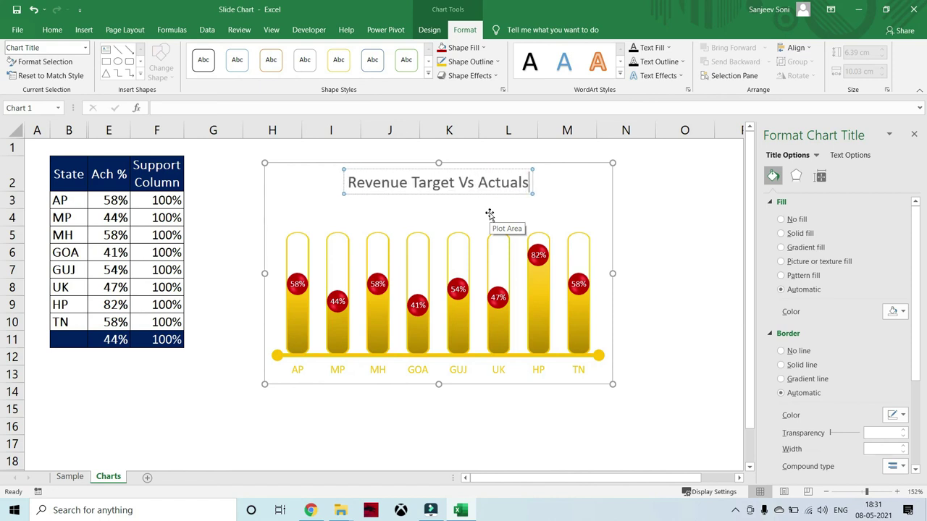
left_click(545, 194)
Colour the chart title text yellow
left_click(514, 183)
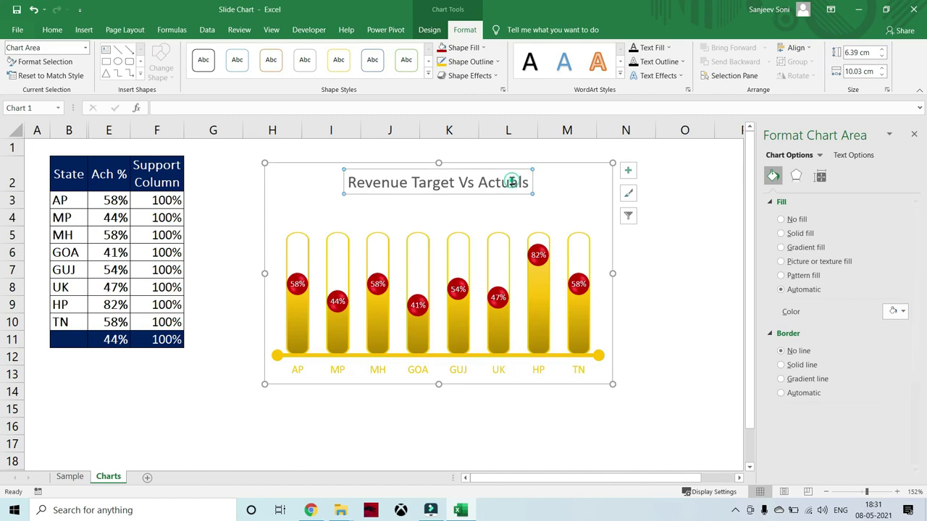
left_click(52, 29)
left_click(216, 71)
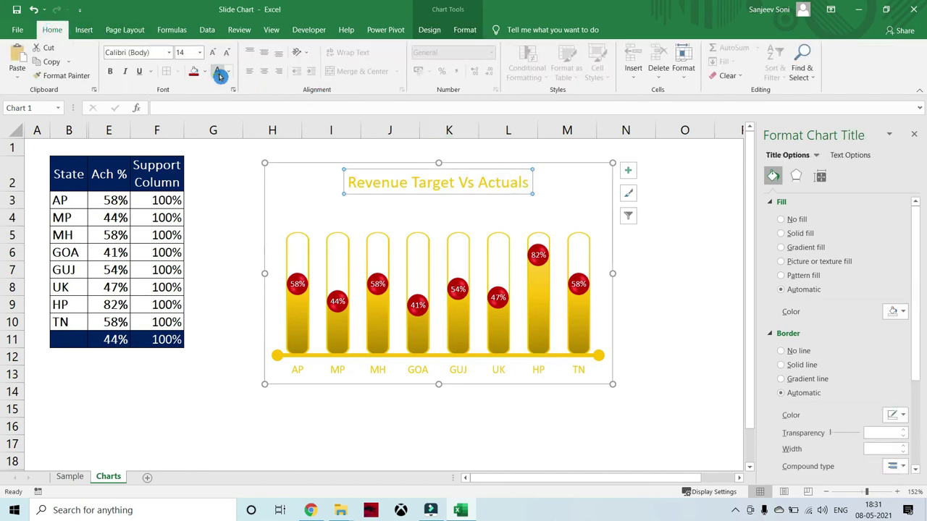